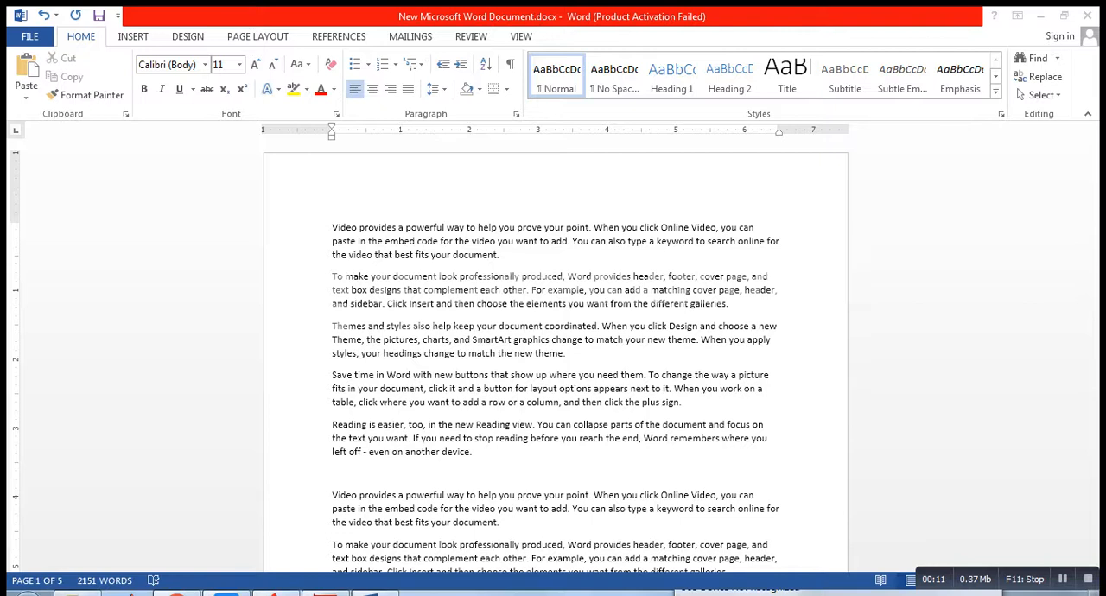
Step: Examine the preset page margin options and how the document's current margins look across its pages
left_click(257, 37)
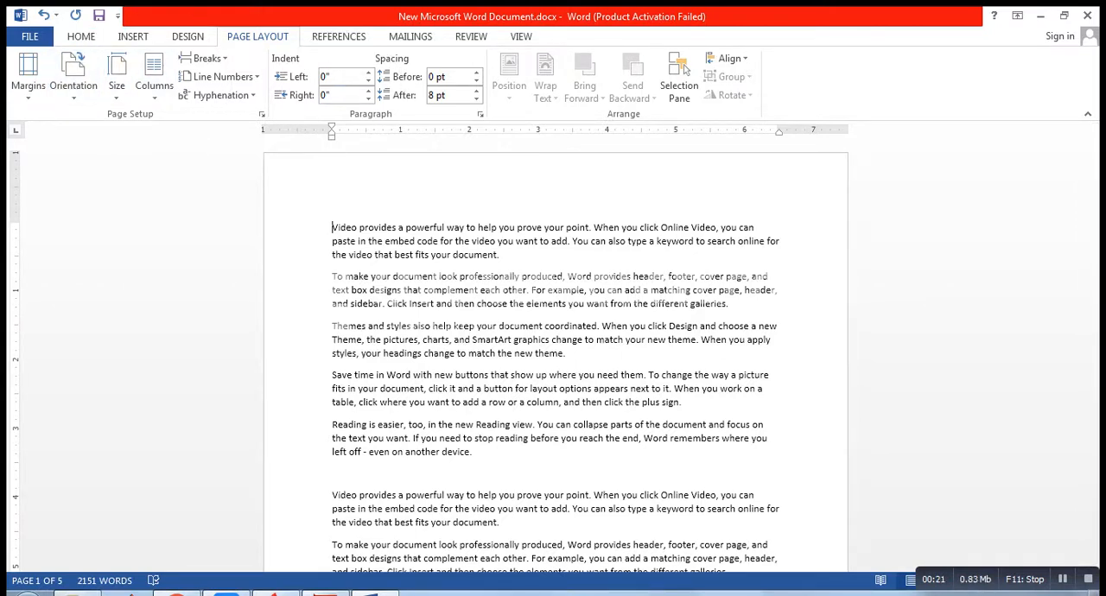
key("ctrl")
key("ctrl")
key("ctrl")
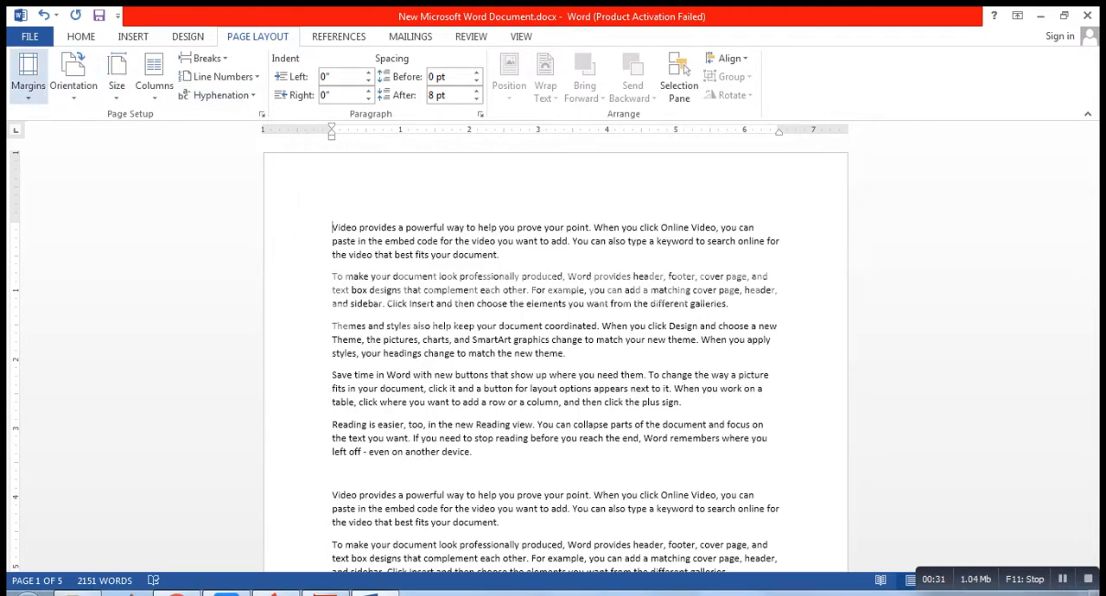
left_click(27, 79)
key("ctrl")
key("ctrl")
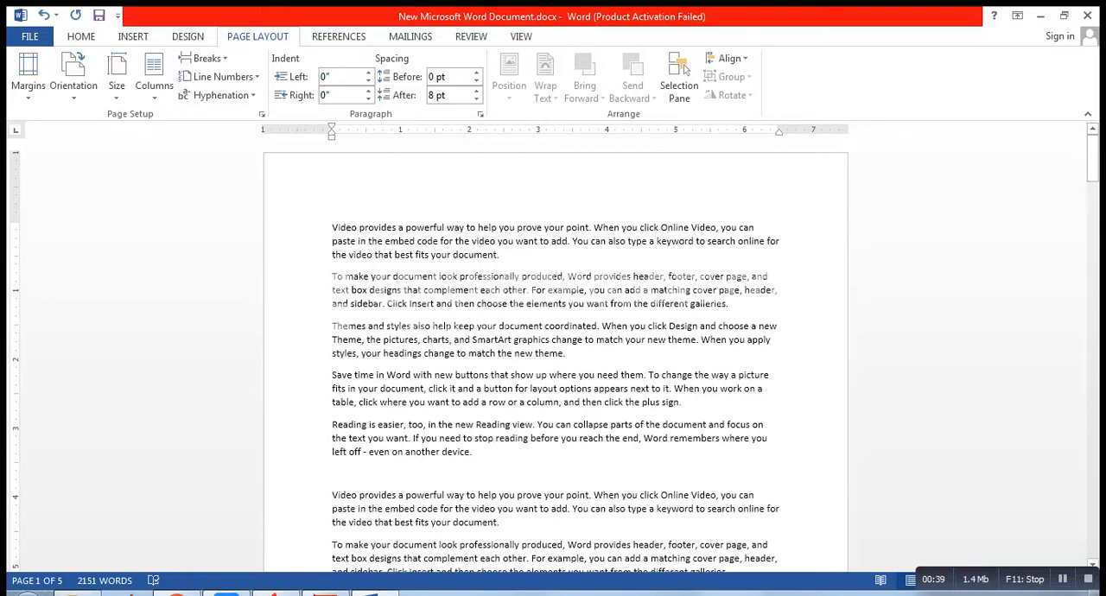
left_click_drag(332, 228, 639, 484)
left_click(644, 487)
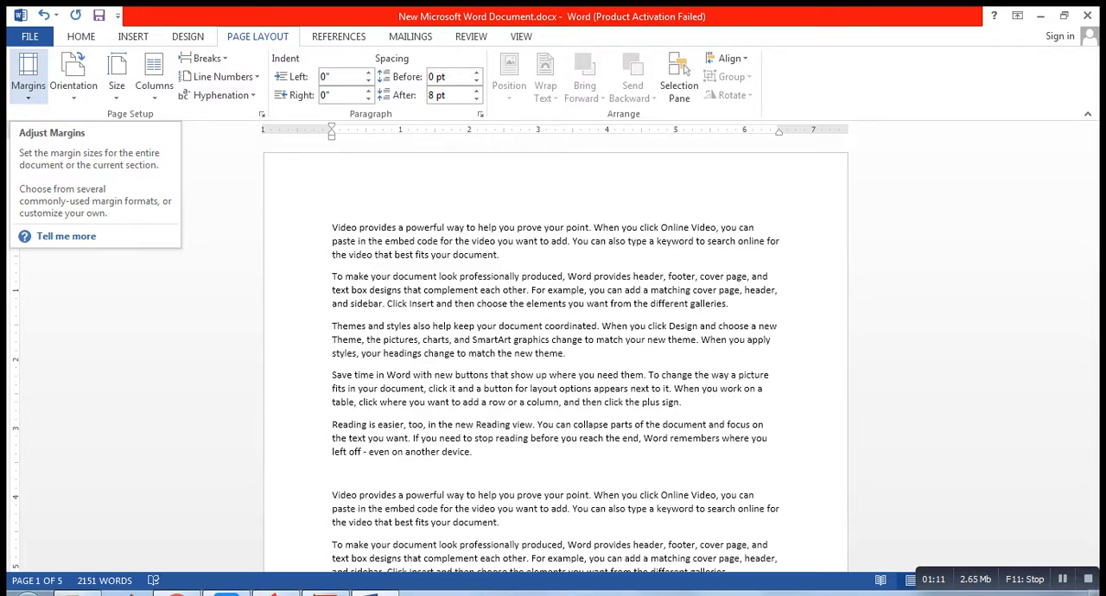
left_click(29, 93)
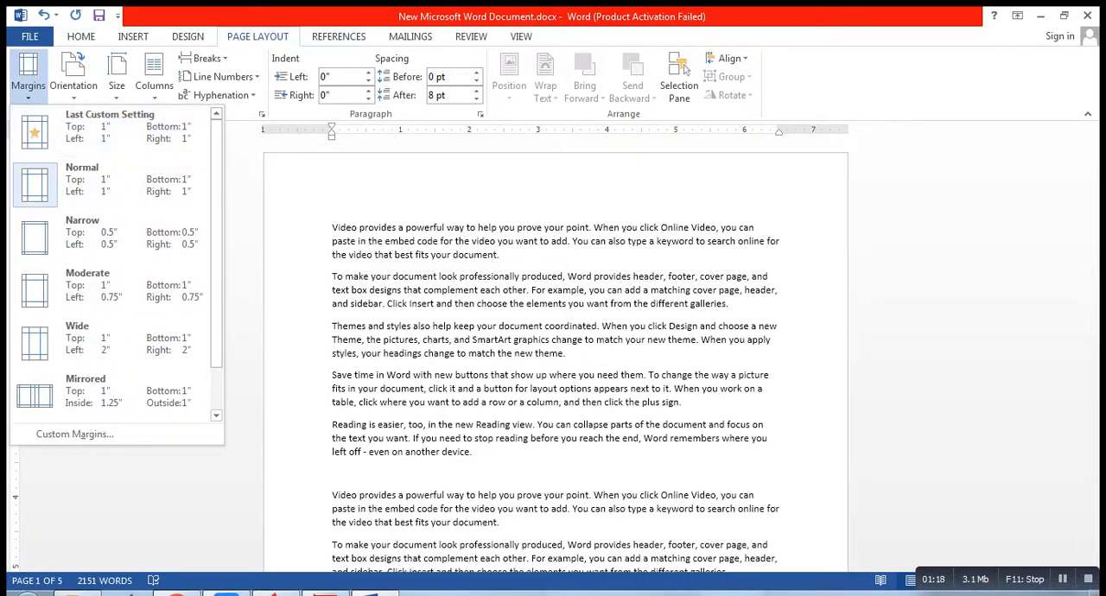
left_click(549, 326)
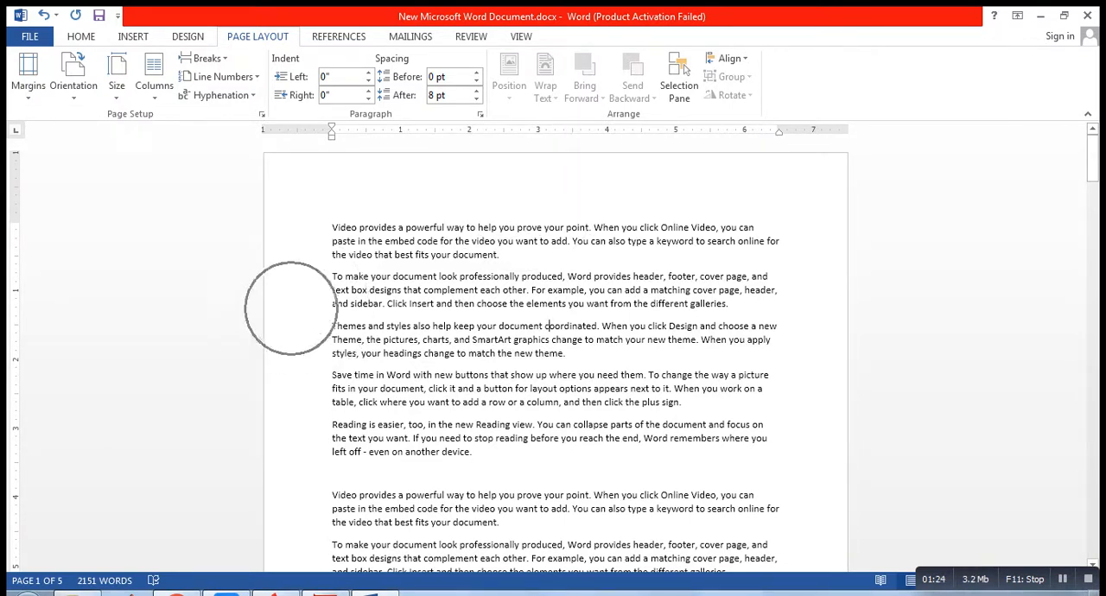
left_click_drag(1093, 164, 1093, 226)
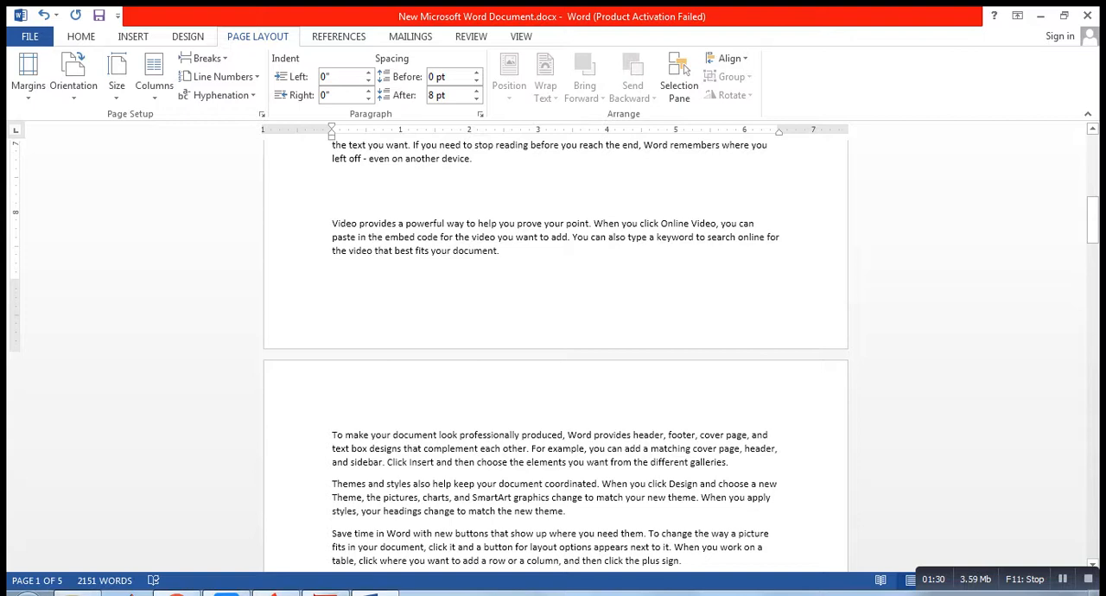
left_click_drag(1092, 226, 1093, 165)
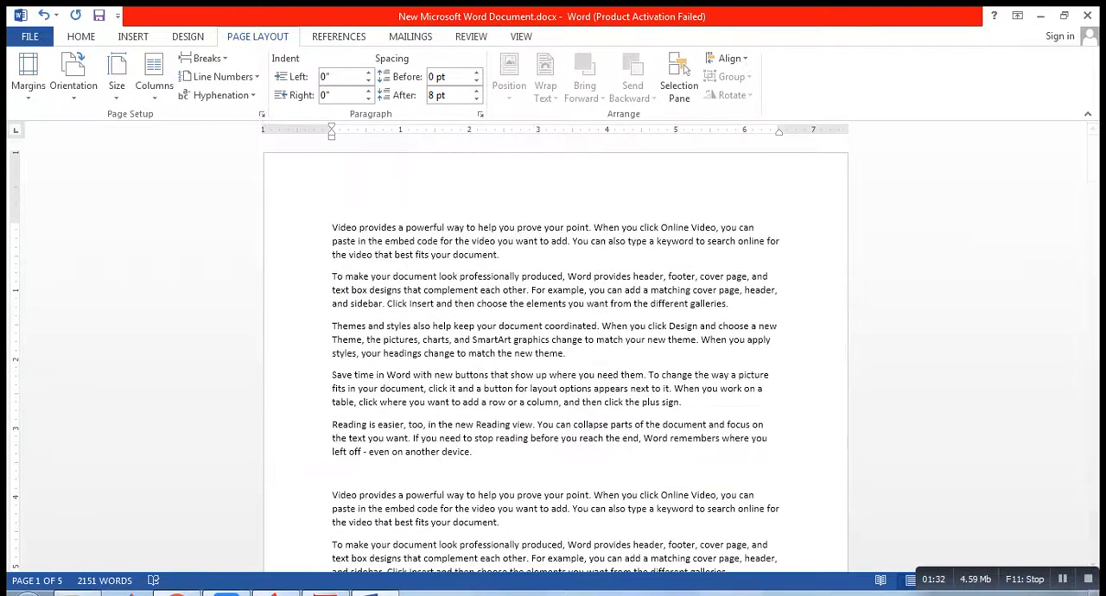
left_click(23, 95)
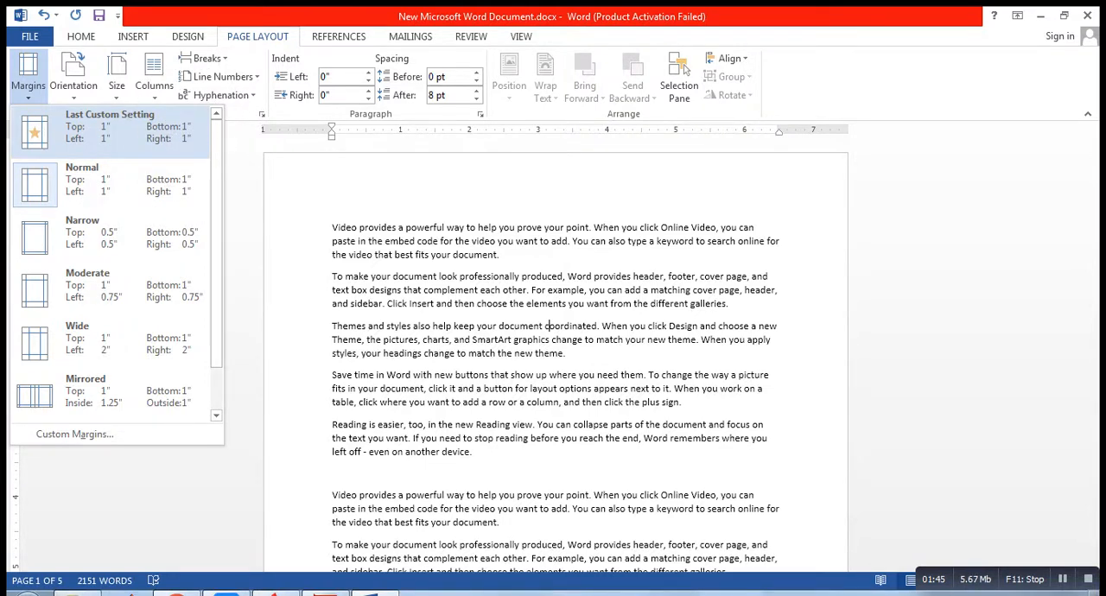
key("Escape")
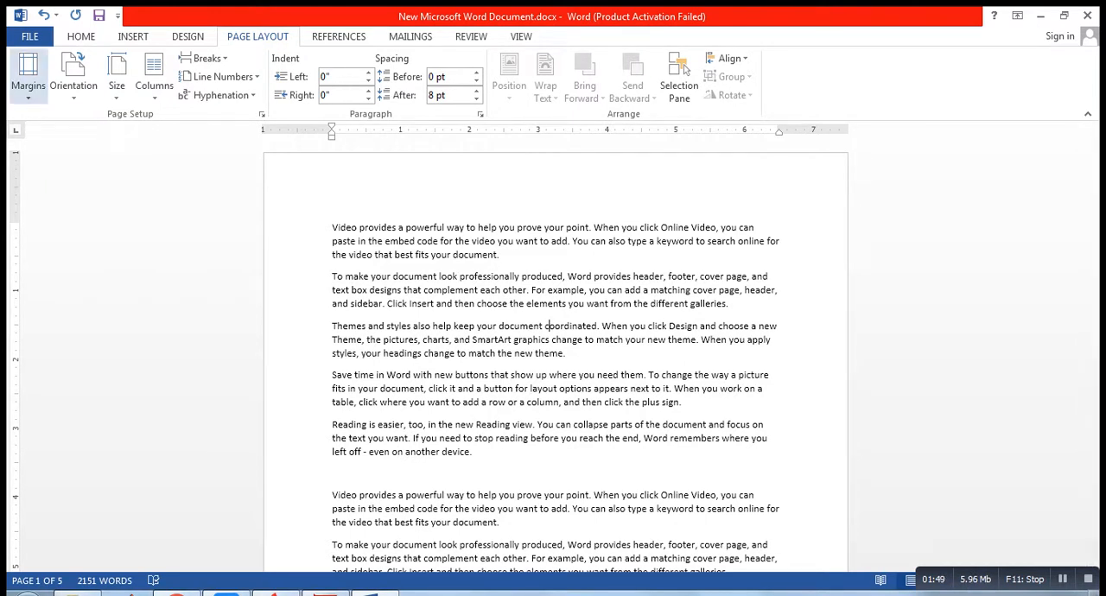
Step: Try the Narrow margin preset on the document, and restore the Last Custom Setting margins of 1" on every side
left_click(27, 78)
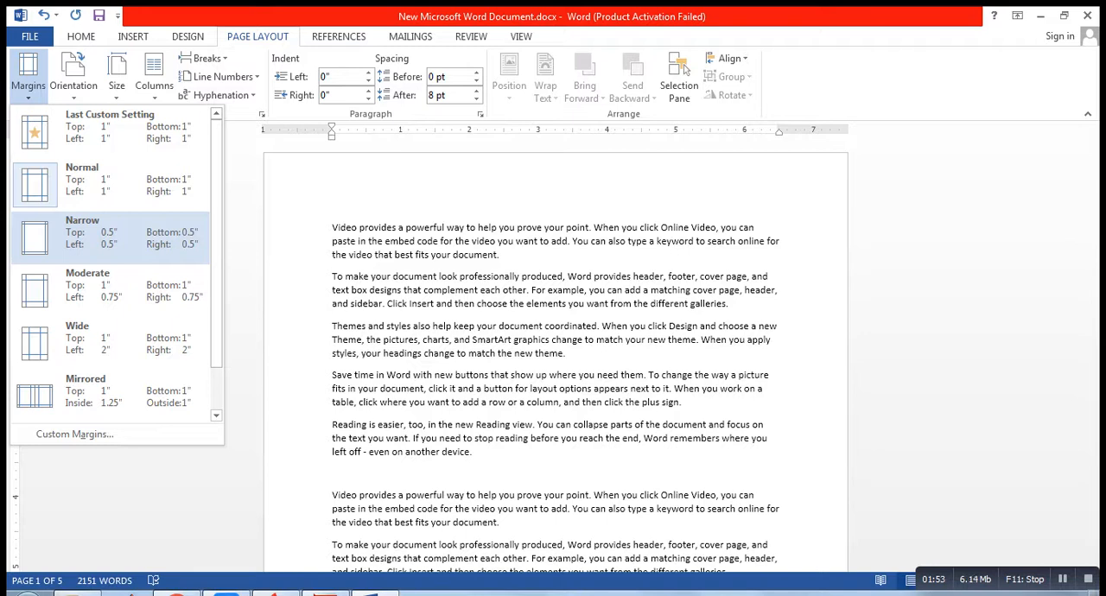
left_click(111, 231)
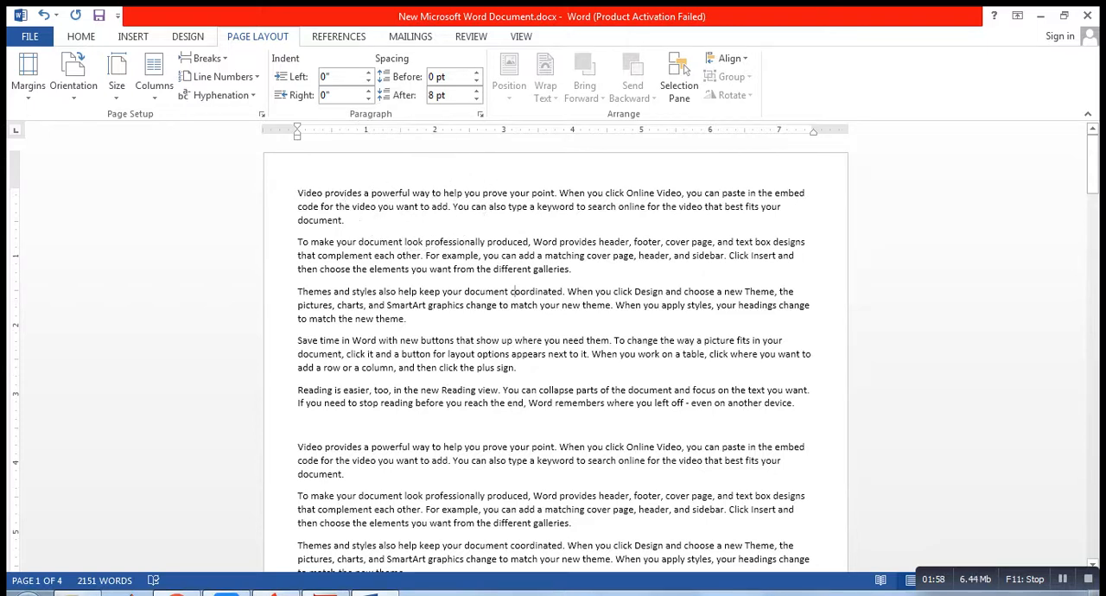
left_click(28, 76)
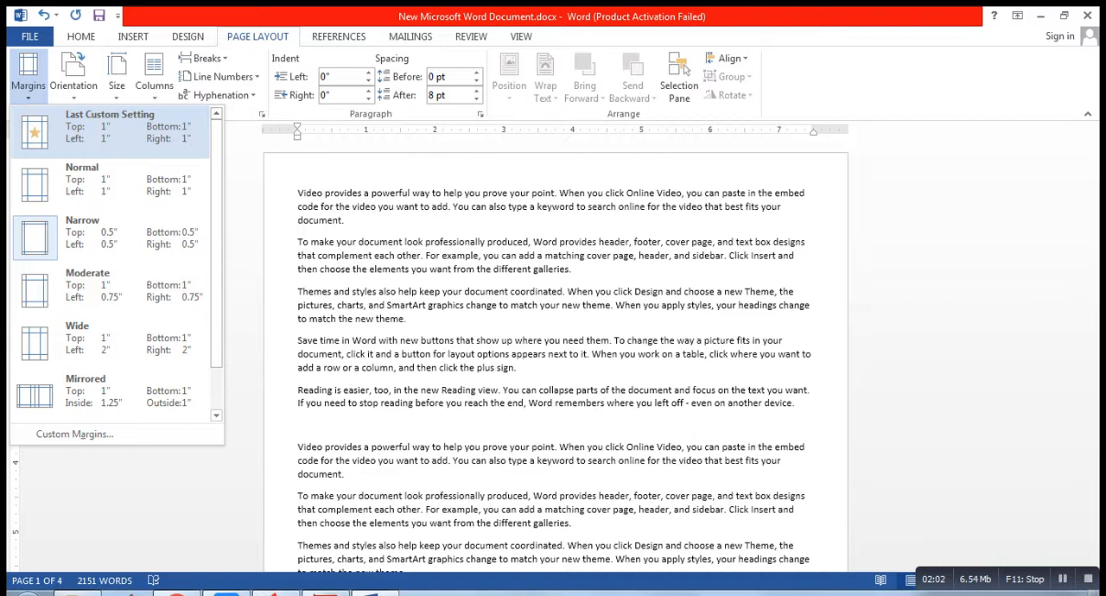
left_click(110, 131)
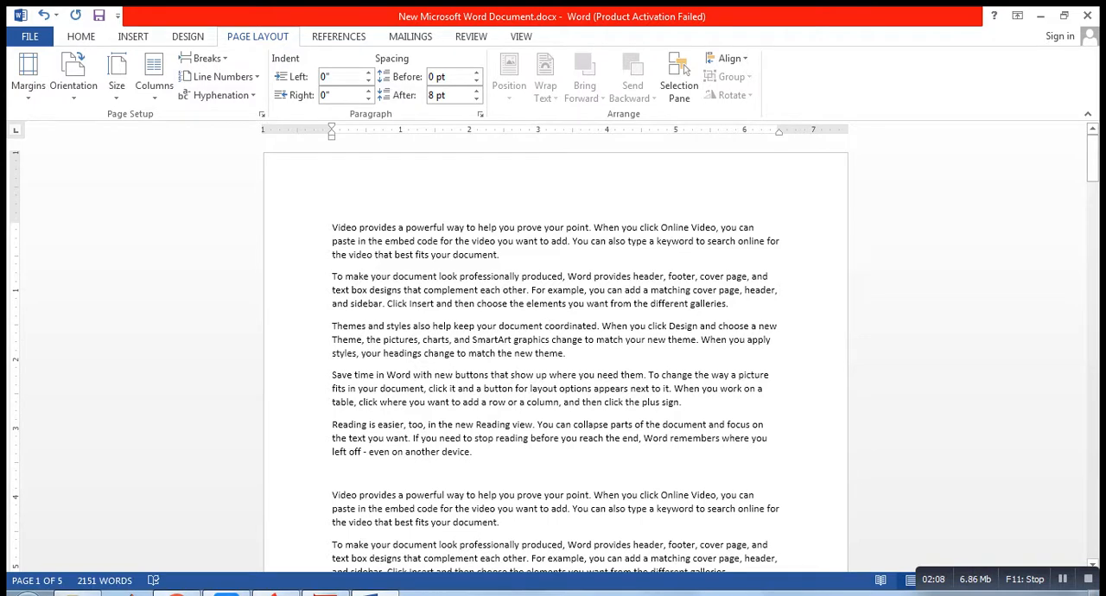
Step: Apply the Moderate margin preset, with 1" top and bottom and 0.75" left and right, to the document
left_click(28, 77)
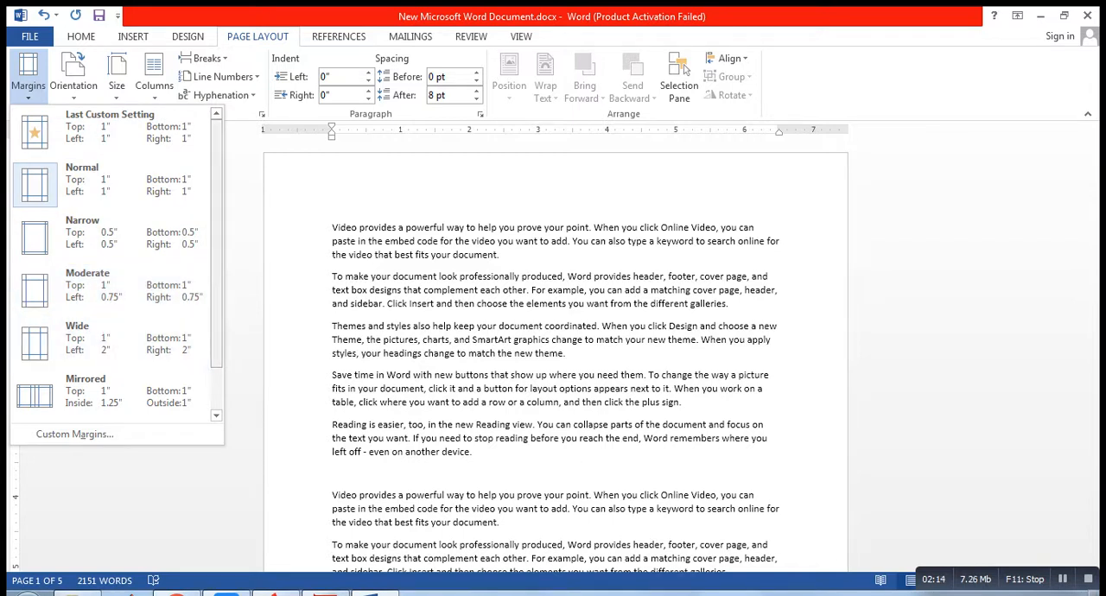
scroll(110, 285, "down", 2)
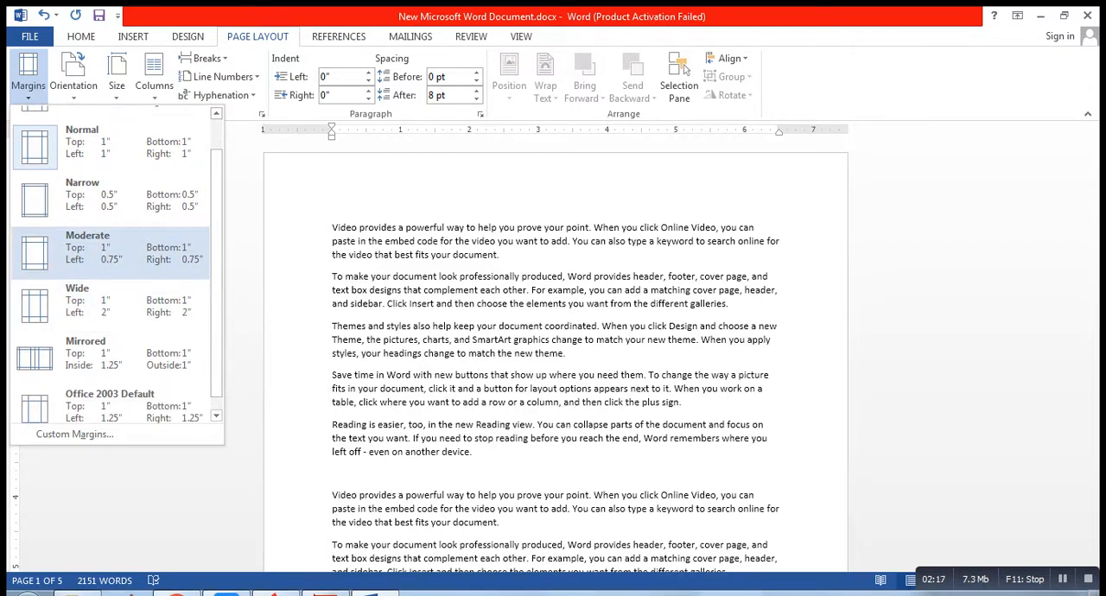
left_click(111, 247)
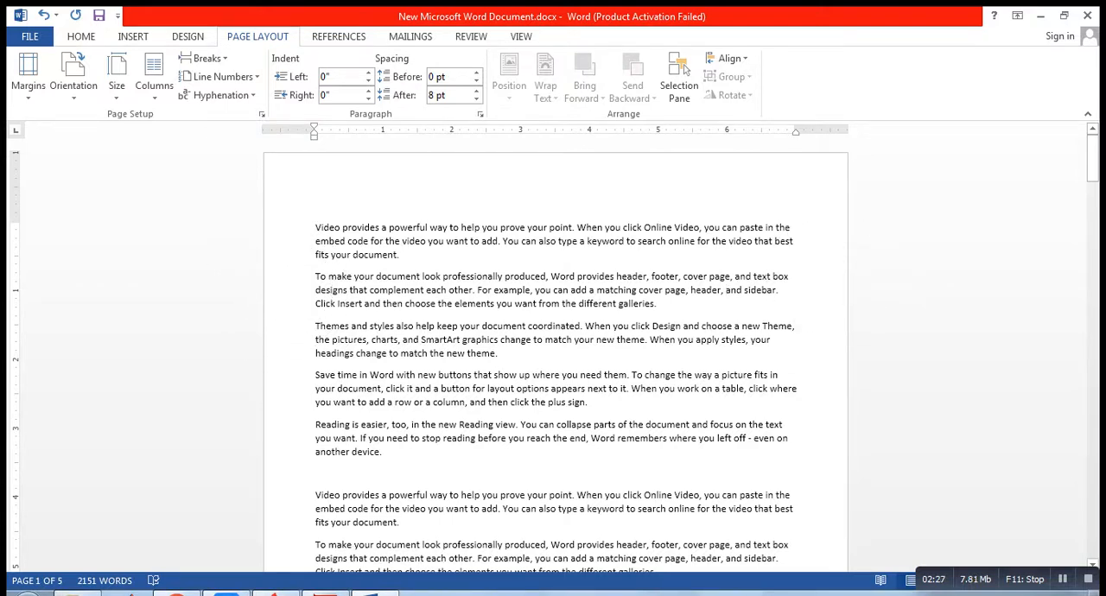
Step: Try custom left and right margins of 1.5" on the whole document, and undo that margin change
left_click(28, 85)
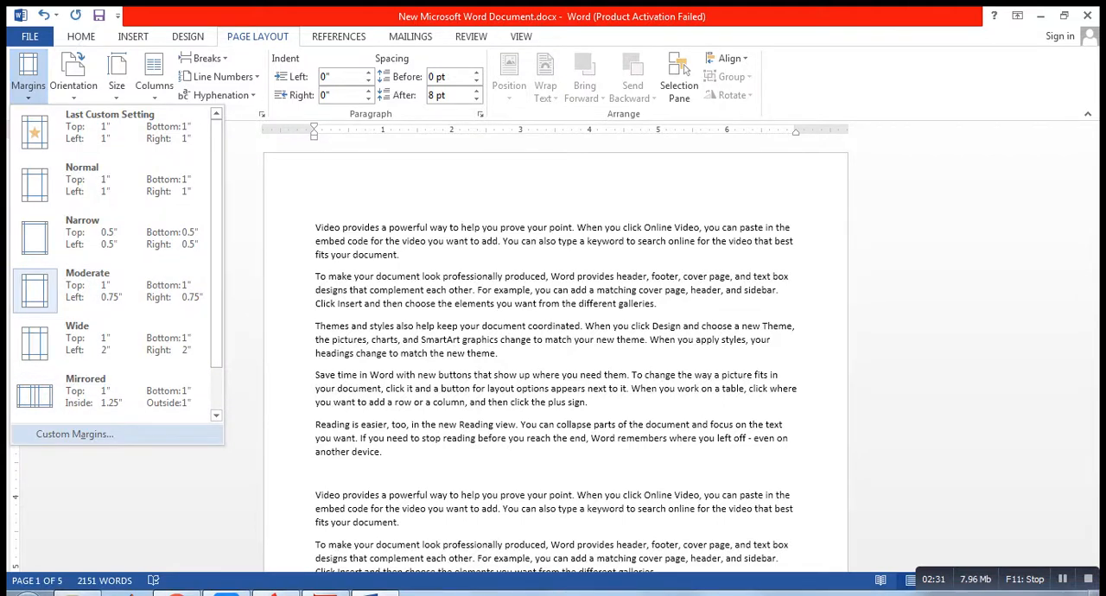
left_click(74, 434)
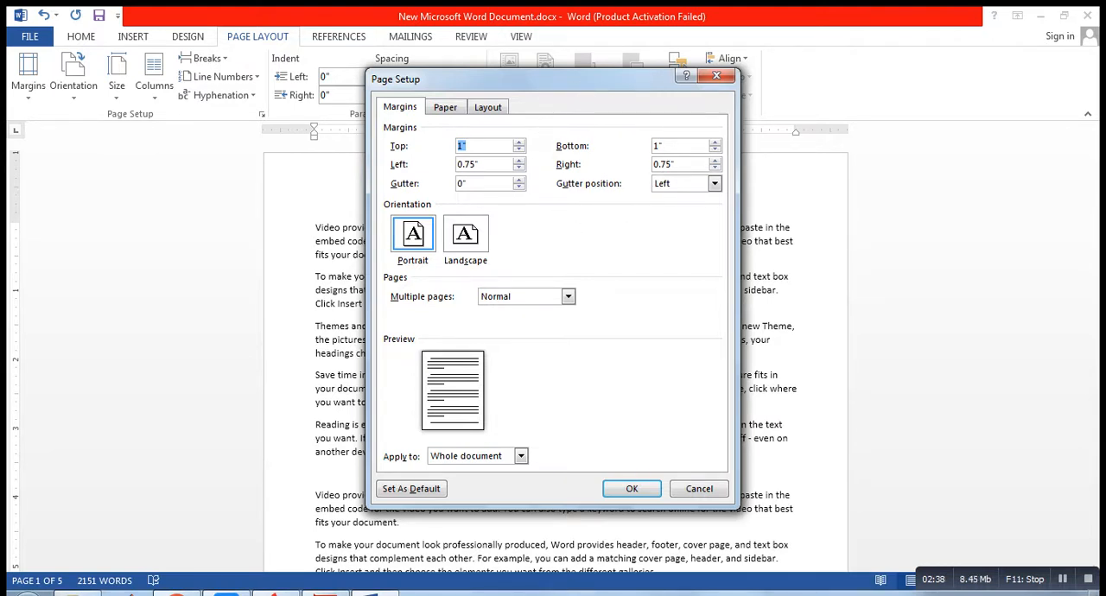
left_click(518, 162)
left_click(518, 162)
left_click(518, 161)
left_click(518, 162)
left_click(519, 162)
left_click(519, 162)
left_click(518, 162)
left_click(518, 162)
left_click(714, 160)
left_click(715, 161)
left_click(714, 161)
left_click(715, 161)
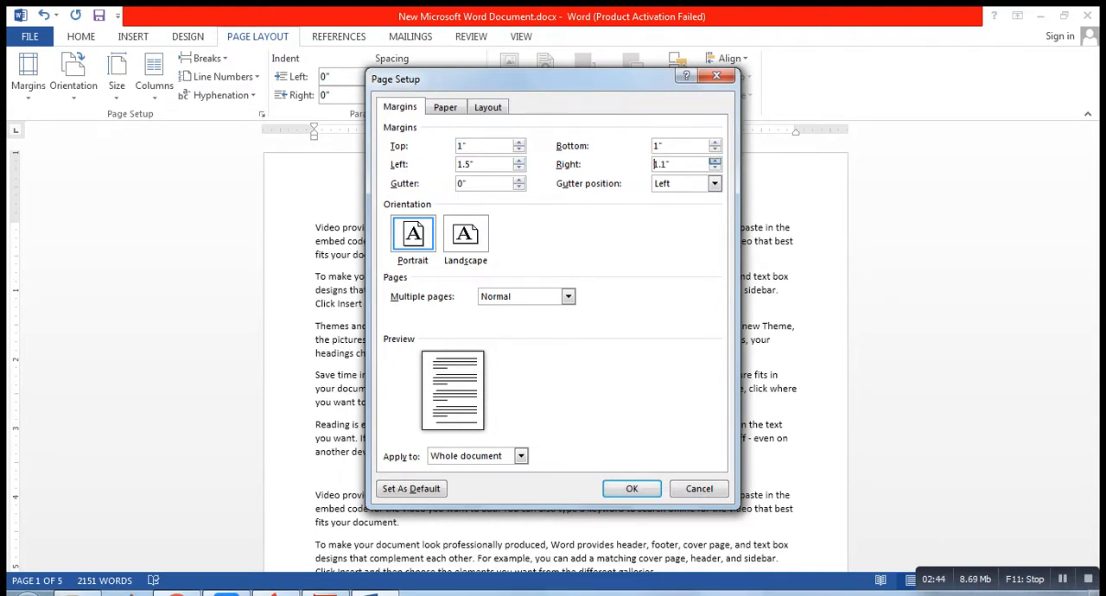
left_click(714, 160)
left_click(714, 160)
left_click(715, 160)
left_click(714, 161)
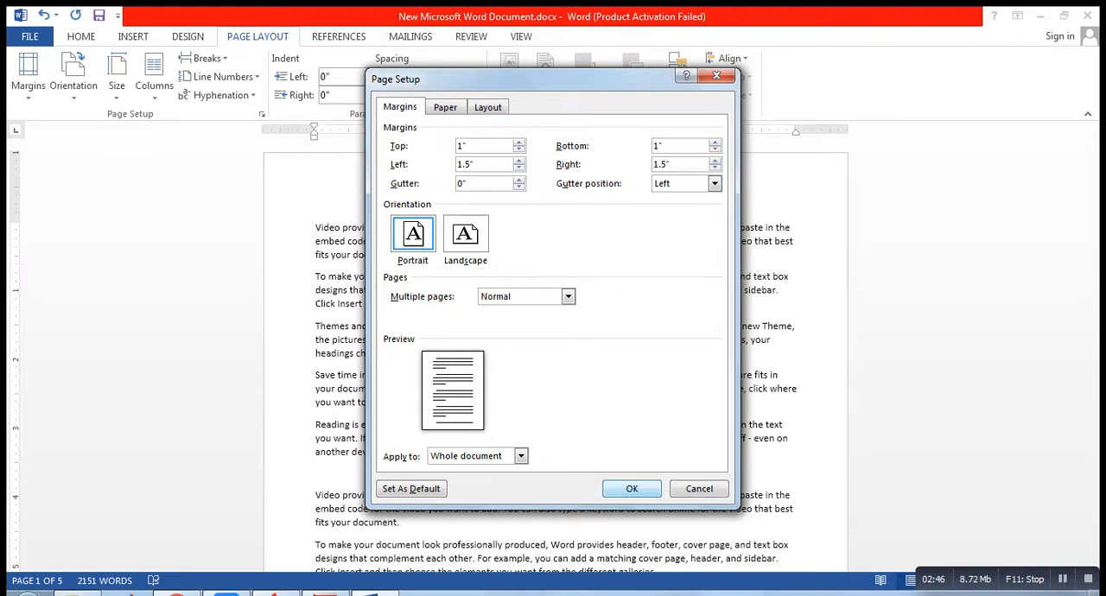
key("Return")
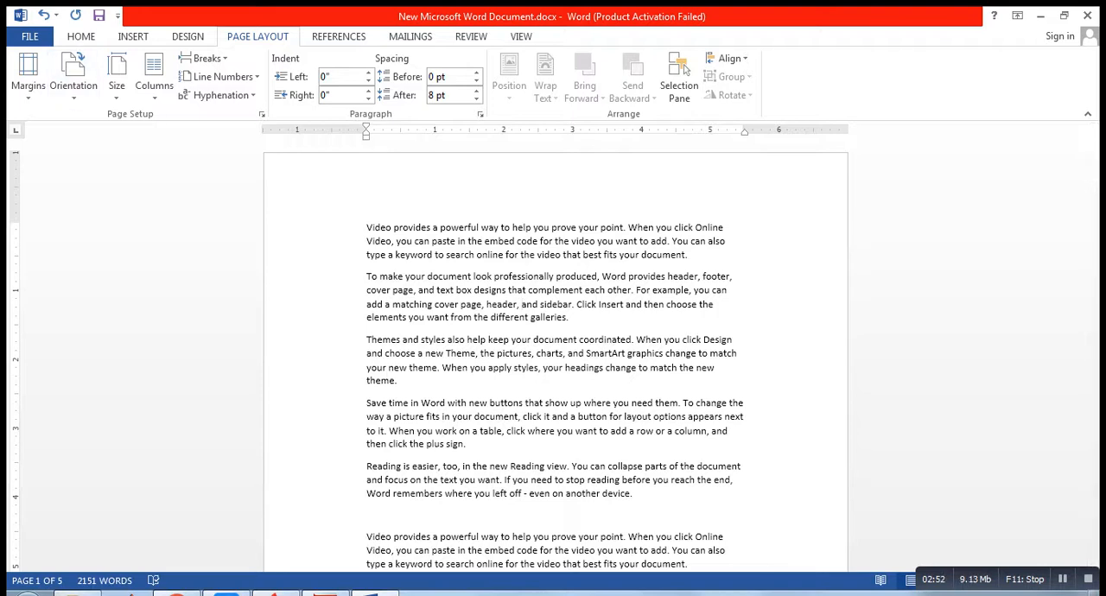
key("ctrl+z")
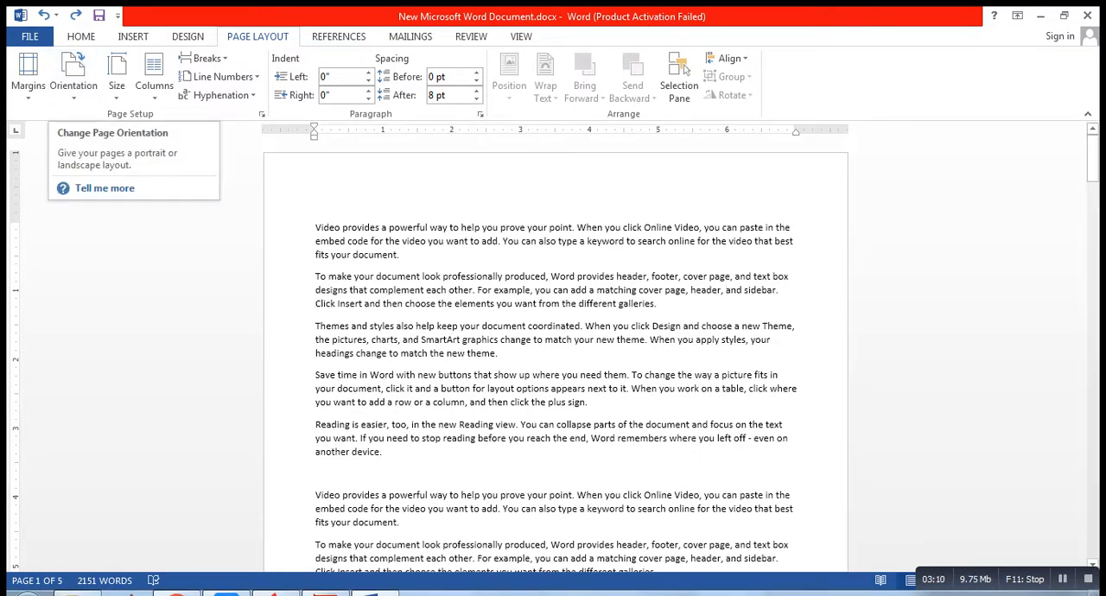
left_click(278, 227)
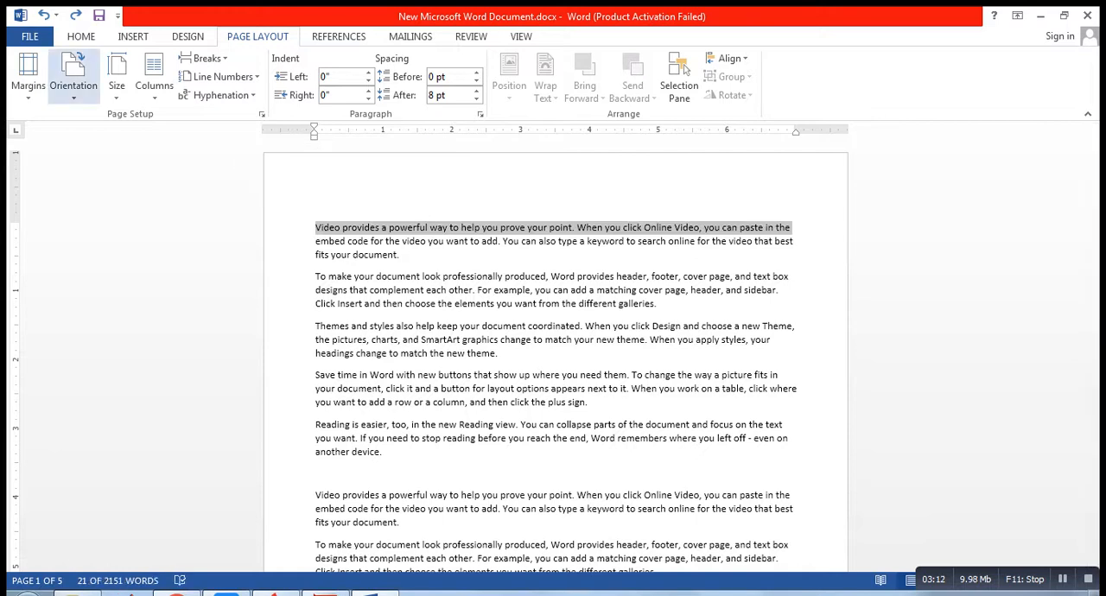
left_click(74, 76)
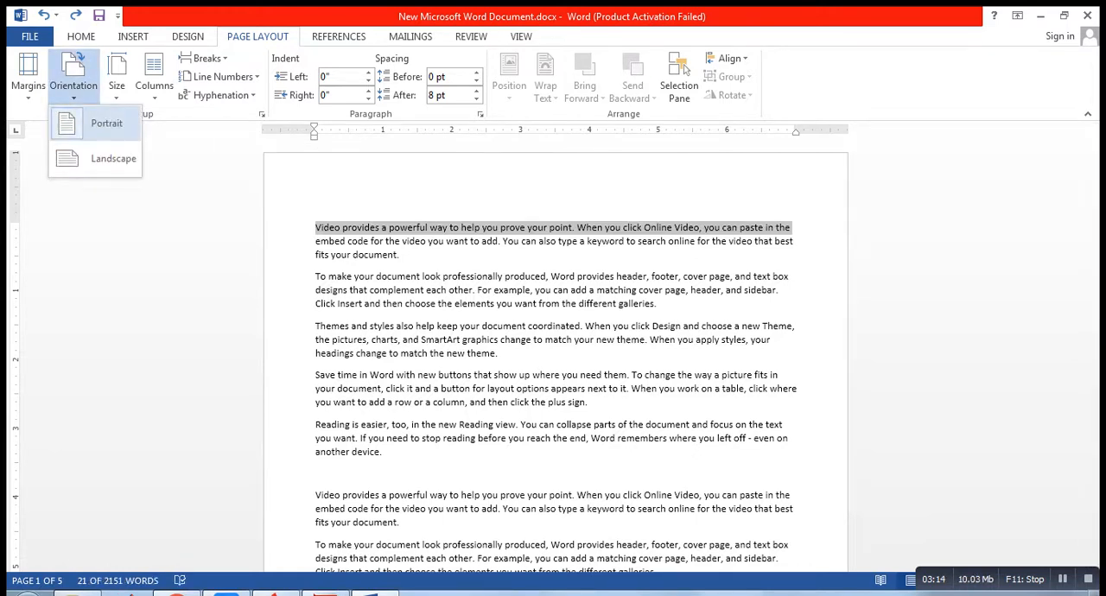
left_click(388, 242)
left_click(389, 242)
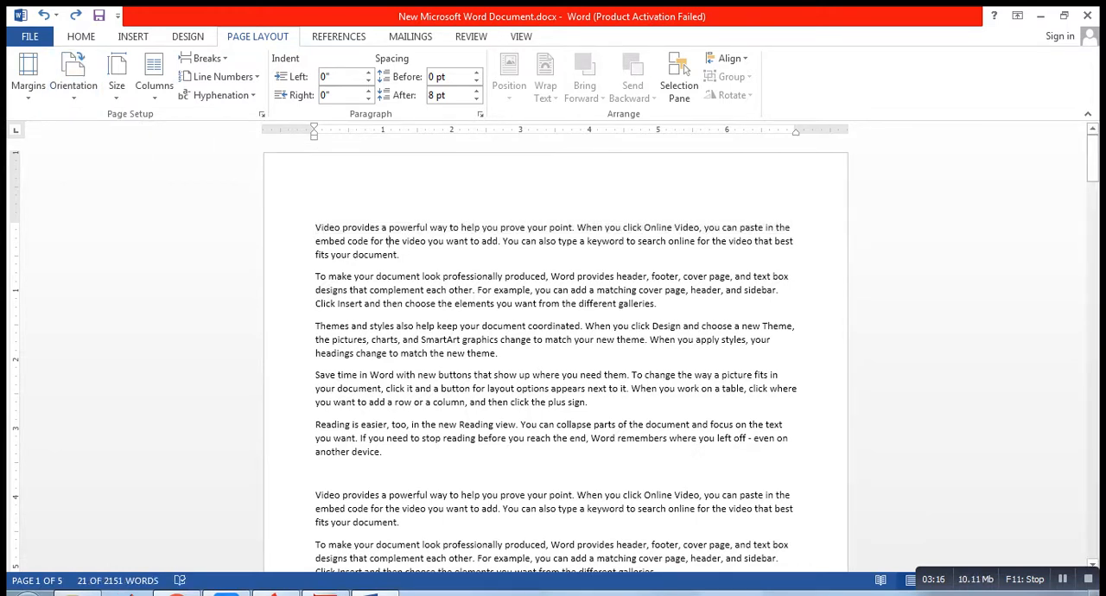
left_click_drag(316, 227, 588, 403)
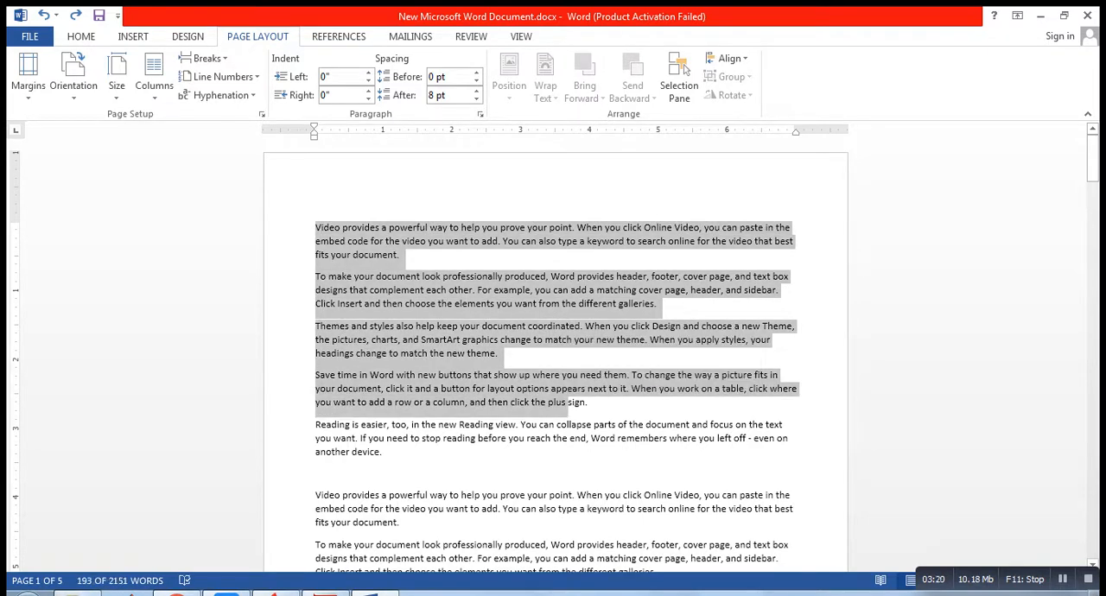
left_click(292, 228)
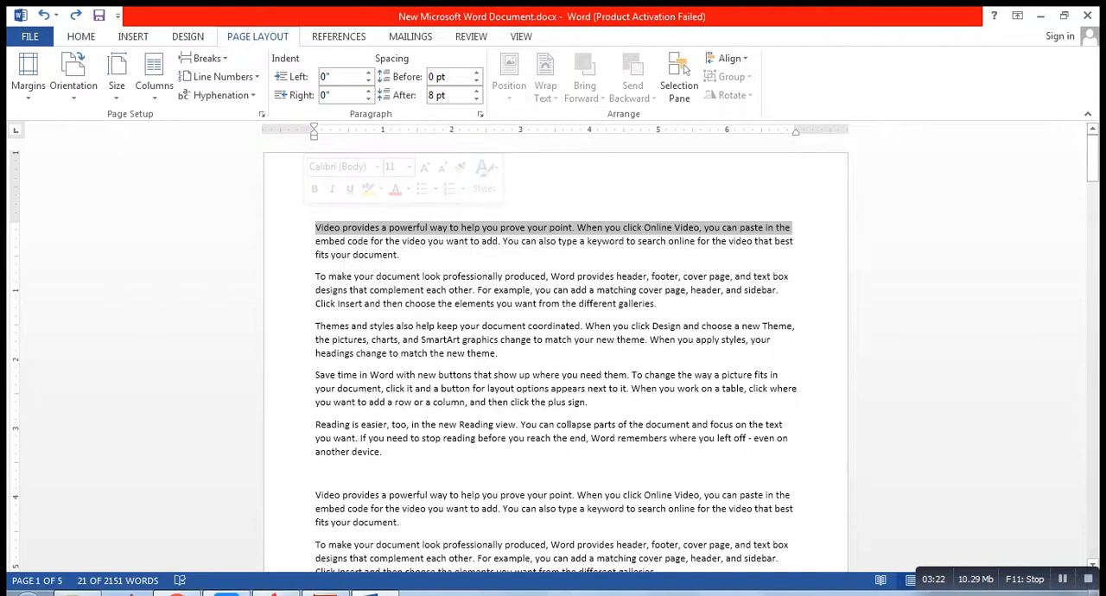
key("ctrl")
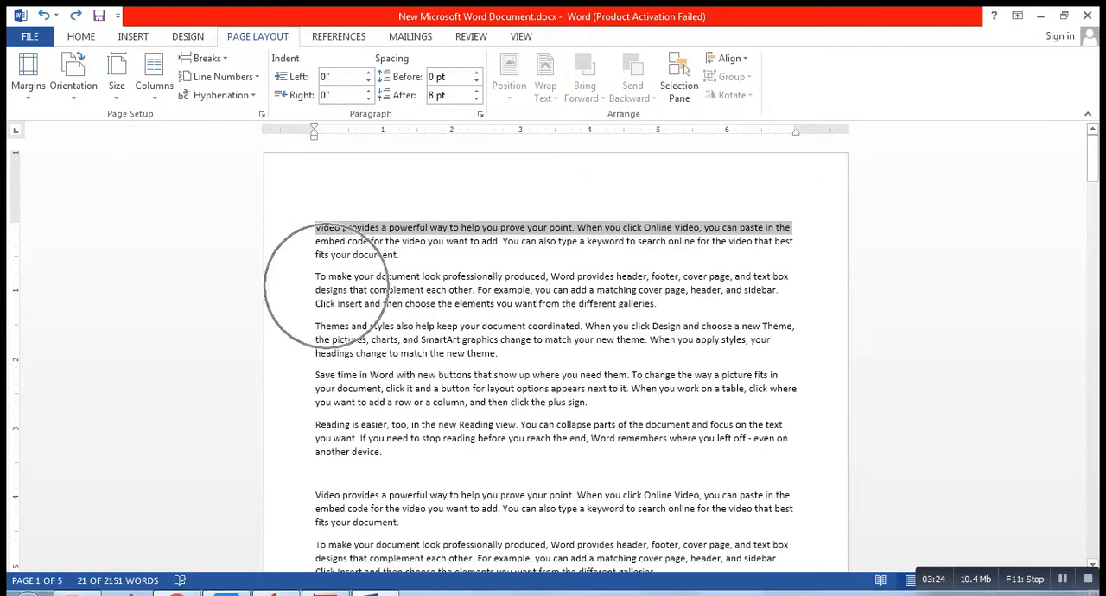
left_click_drag(1092, 156, 1093, 188)
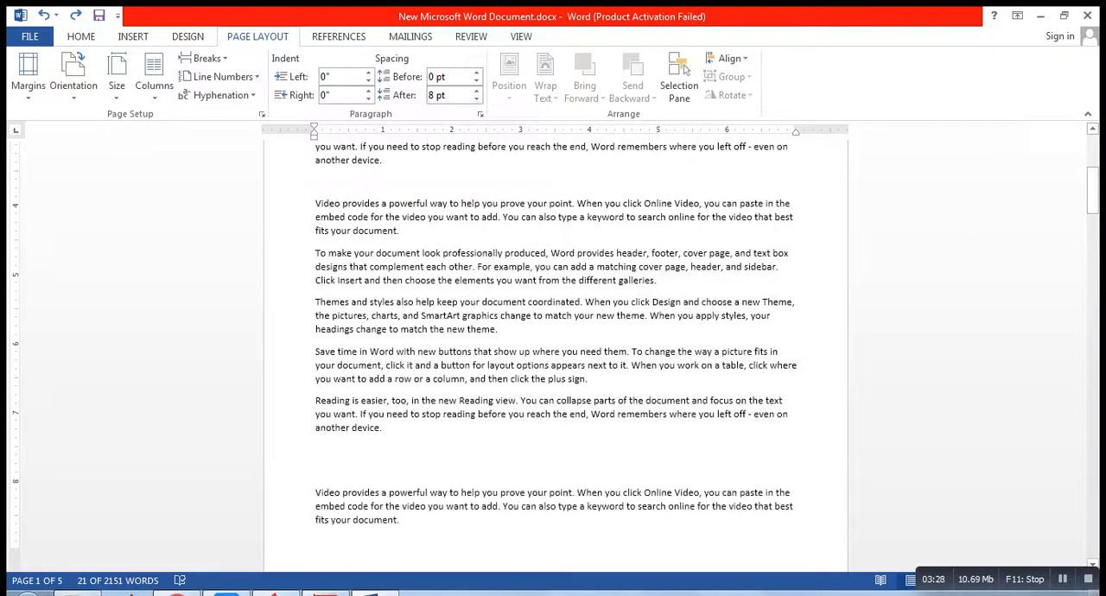
left_click(399, 230)
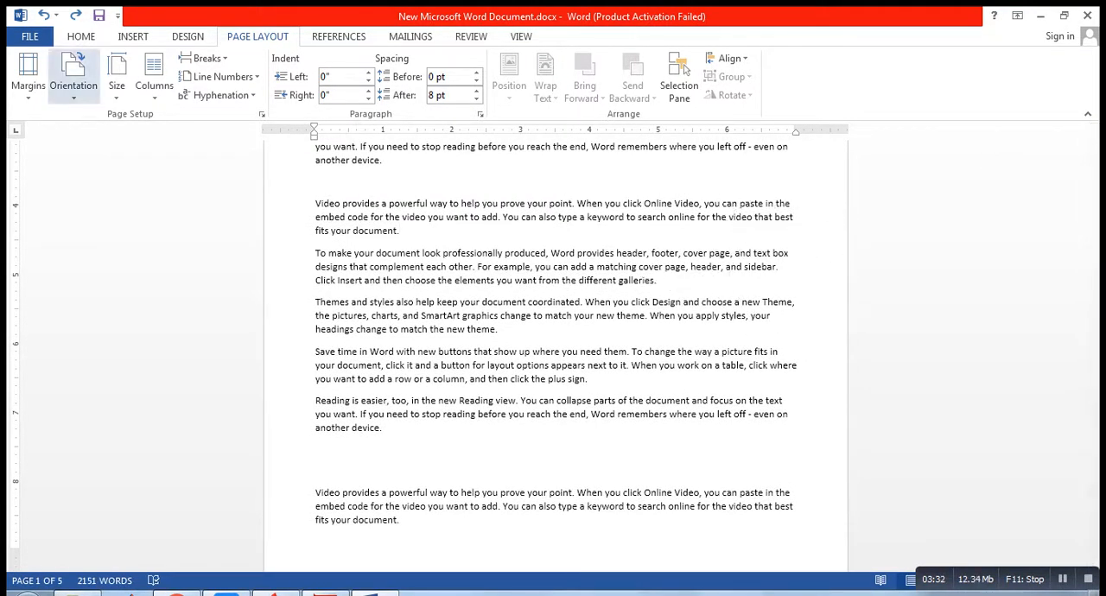
Step: Switch the document's page orientation to Landscape to view the pages, and set it back to Portrait
left_click(73, 78)
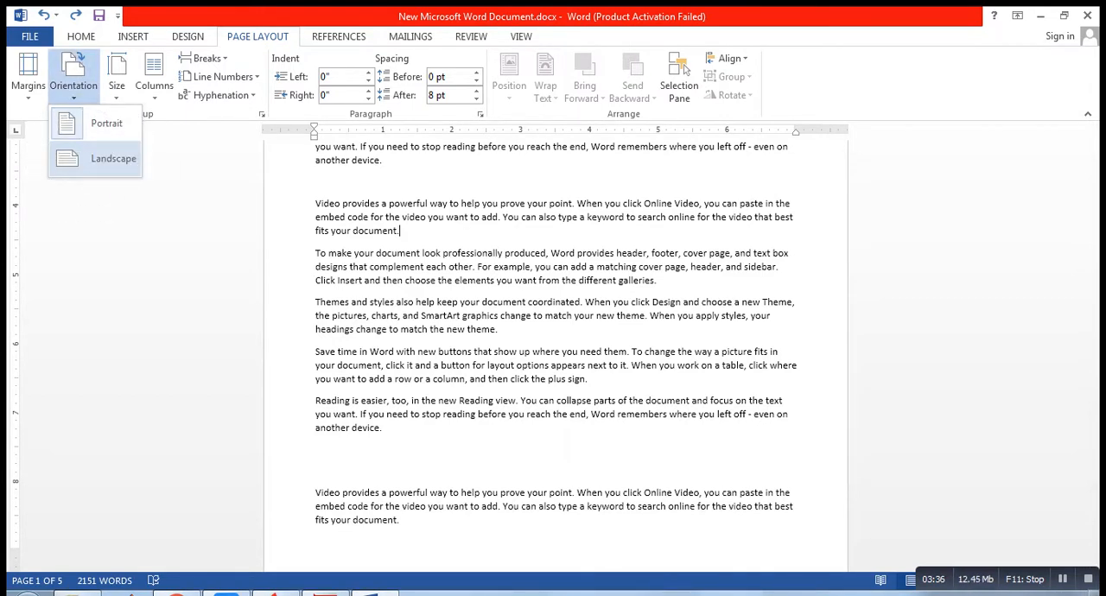
left_click(113, 158)
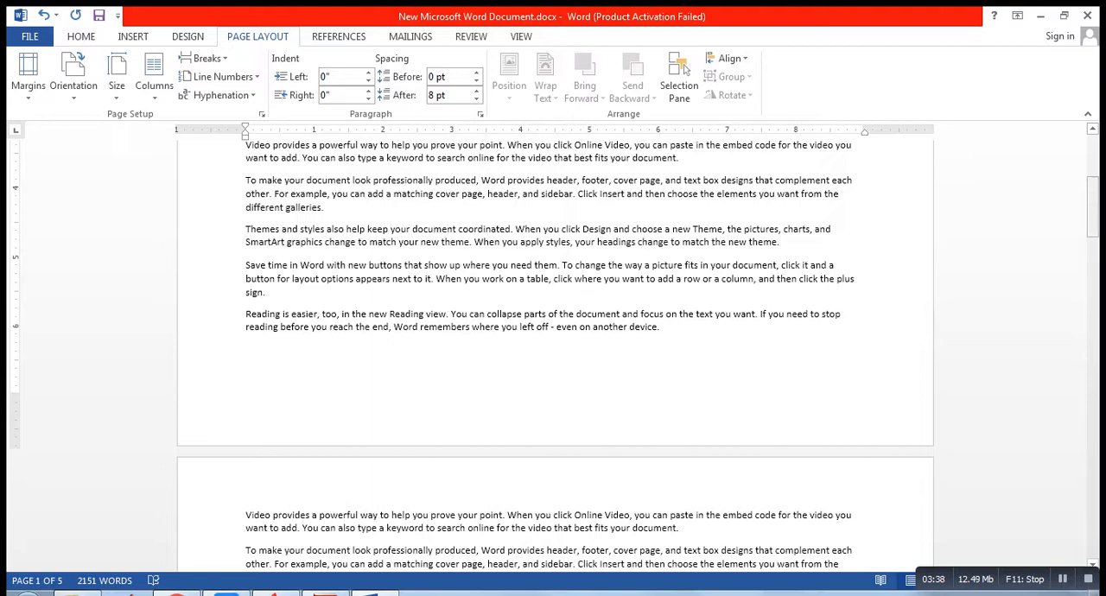
left_click_drag(1093, 206, 1092, 168)
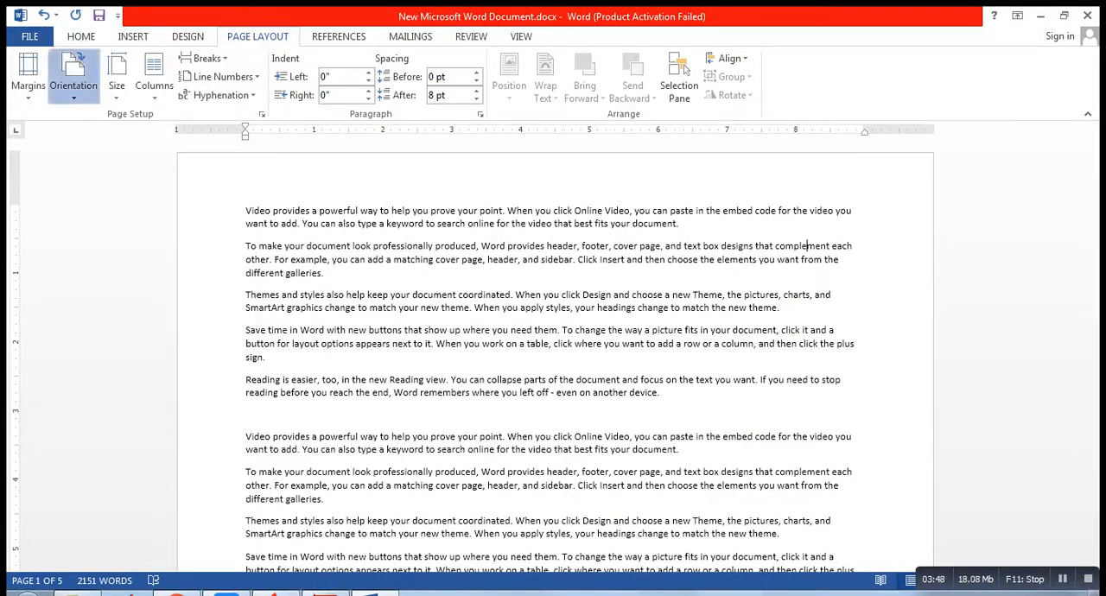
left_click(74, 78)
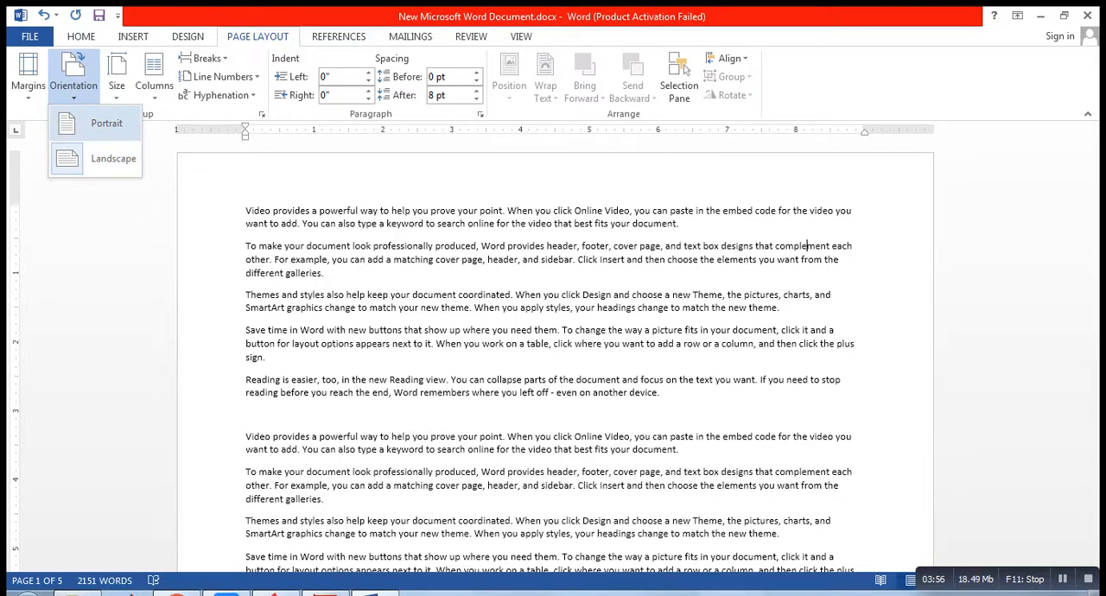
left_click(99, 124)
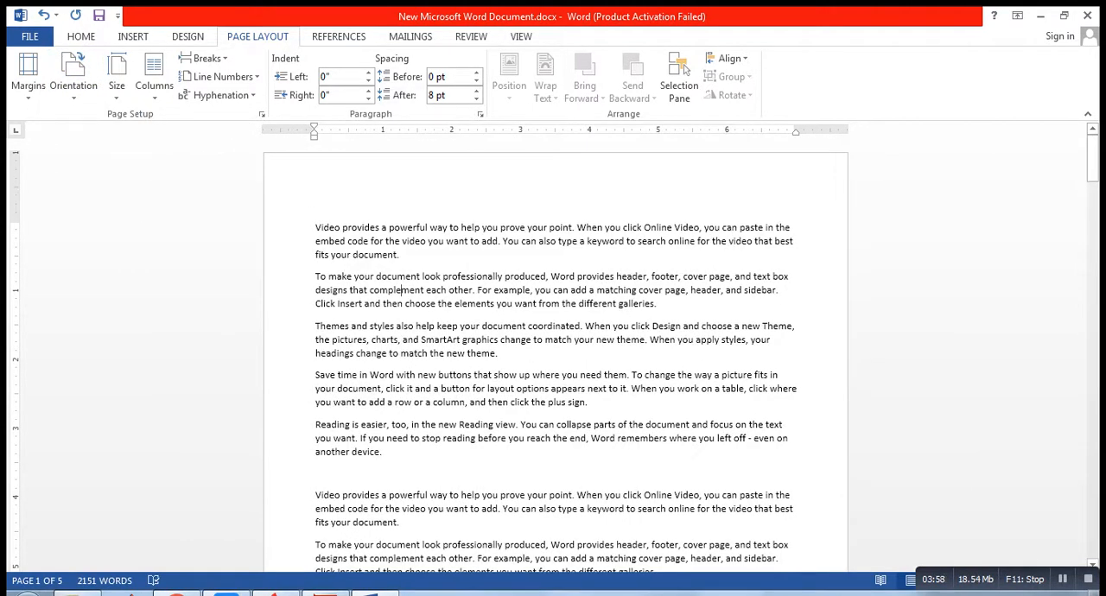
Step: Try the Landscape orientation on the document once more, and return the pages to Portrait
left_click(74, 76)
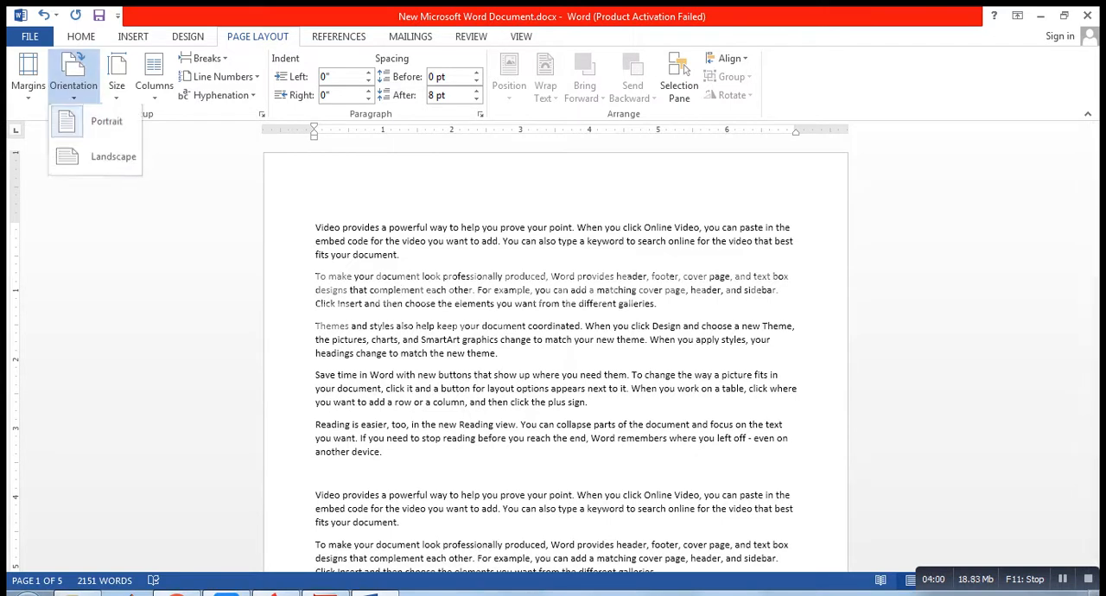
left_click(108, 158)
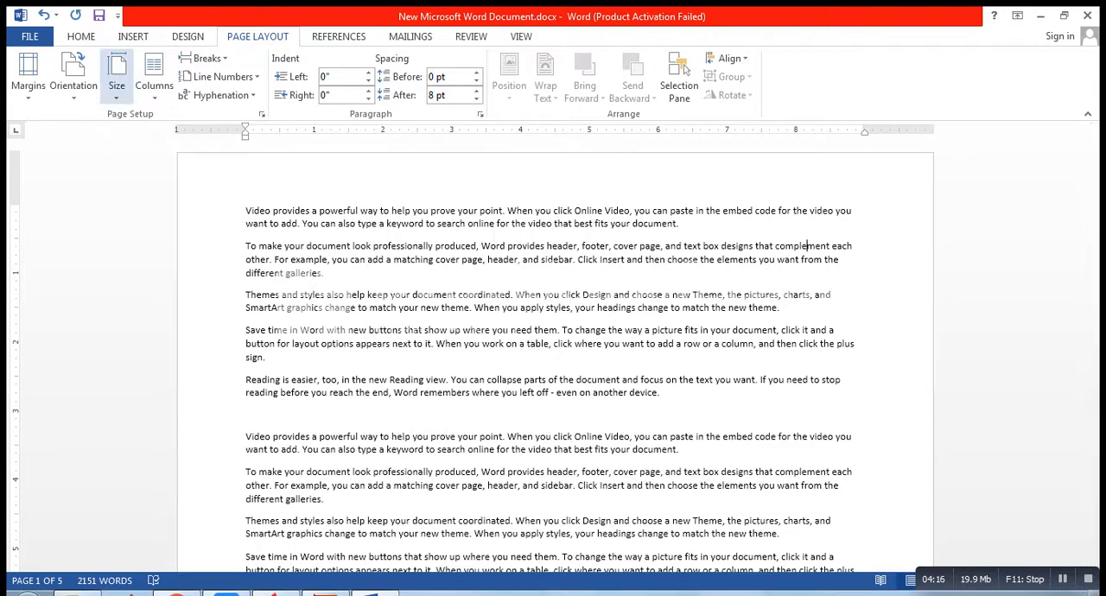
left_click(73, 80)
left_click(97, 121)
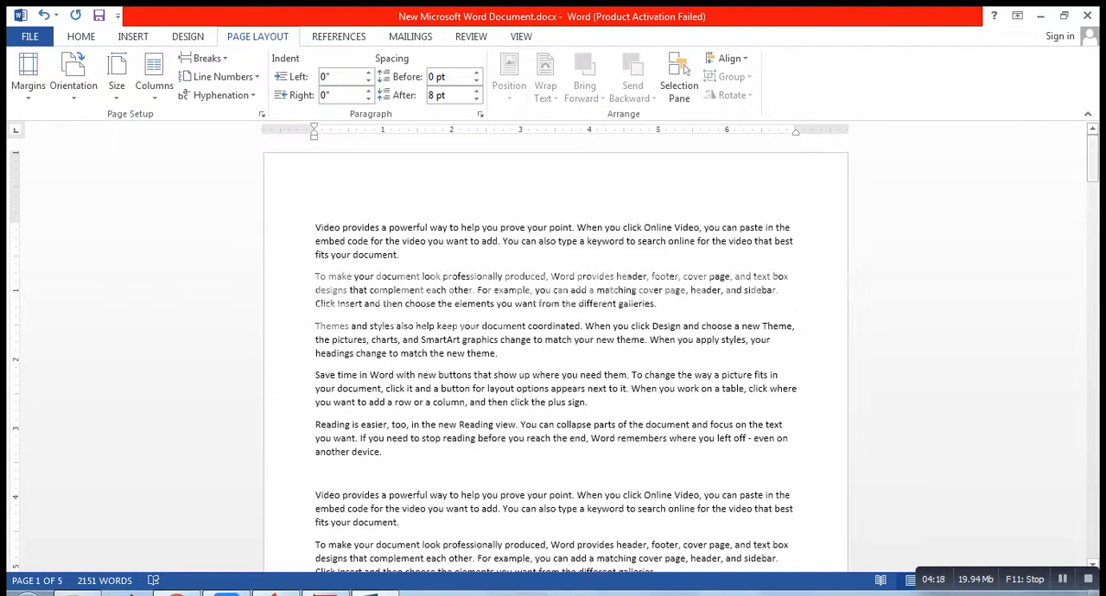
scroll(553, 345, "down", 7)
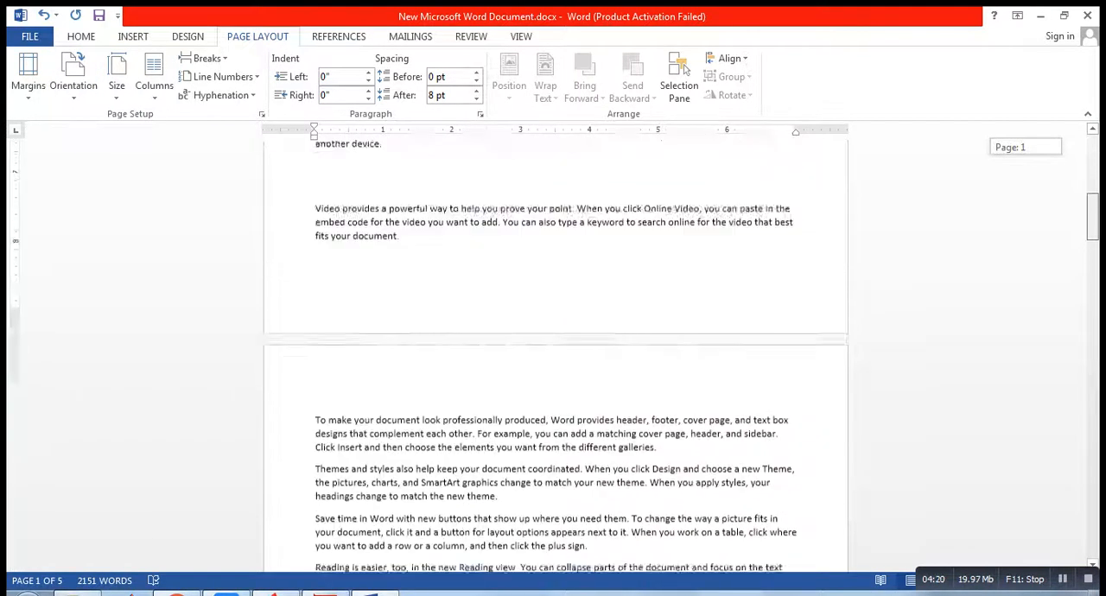
scroll(553, 345, "up", 3)
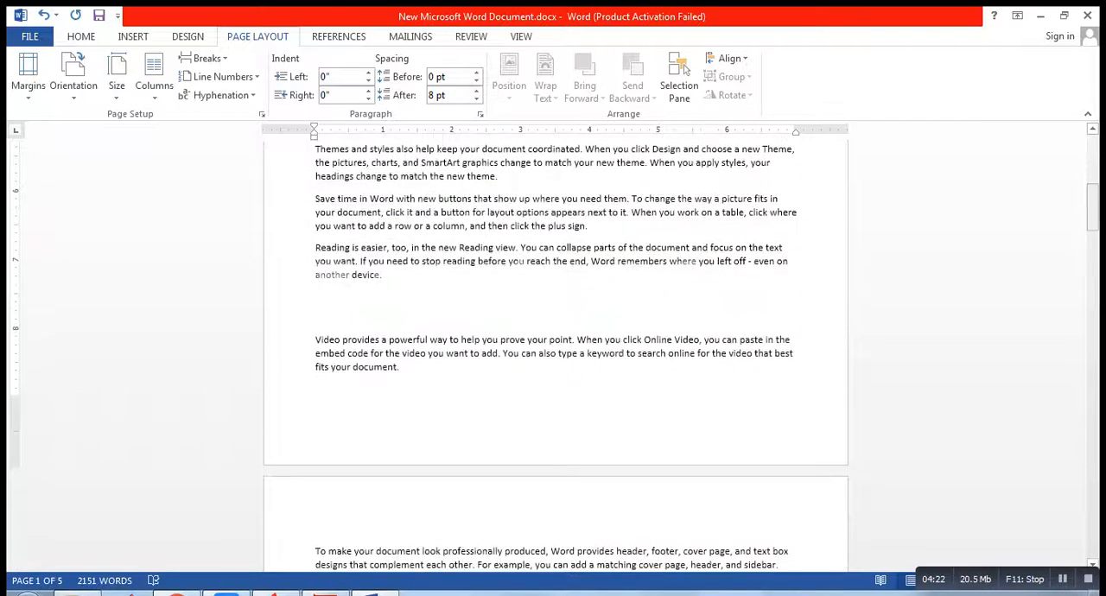
key("ctrl")
key("ctrl")
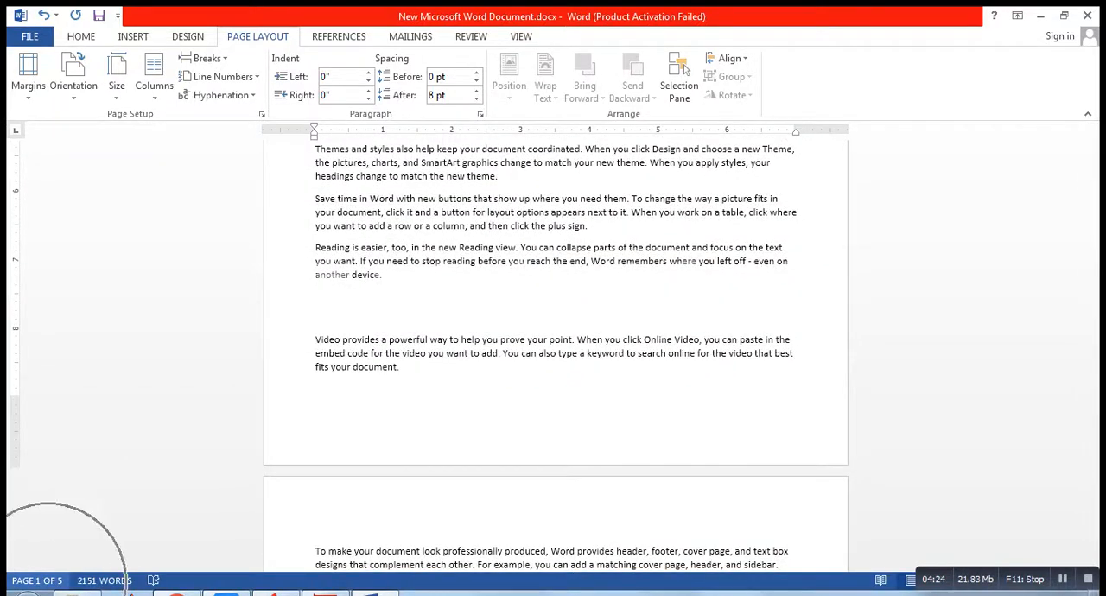
key("ctrl")
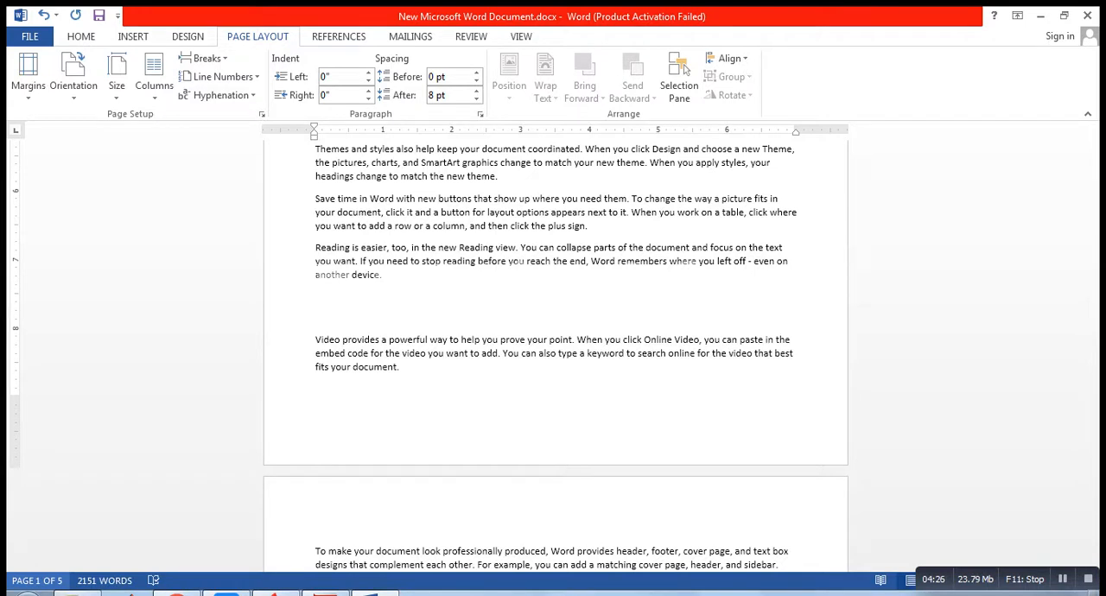
key("ctrl")
key("ctrl")
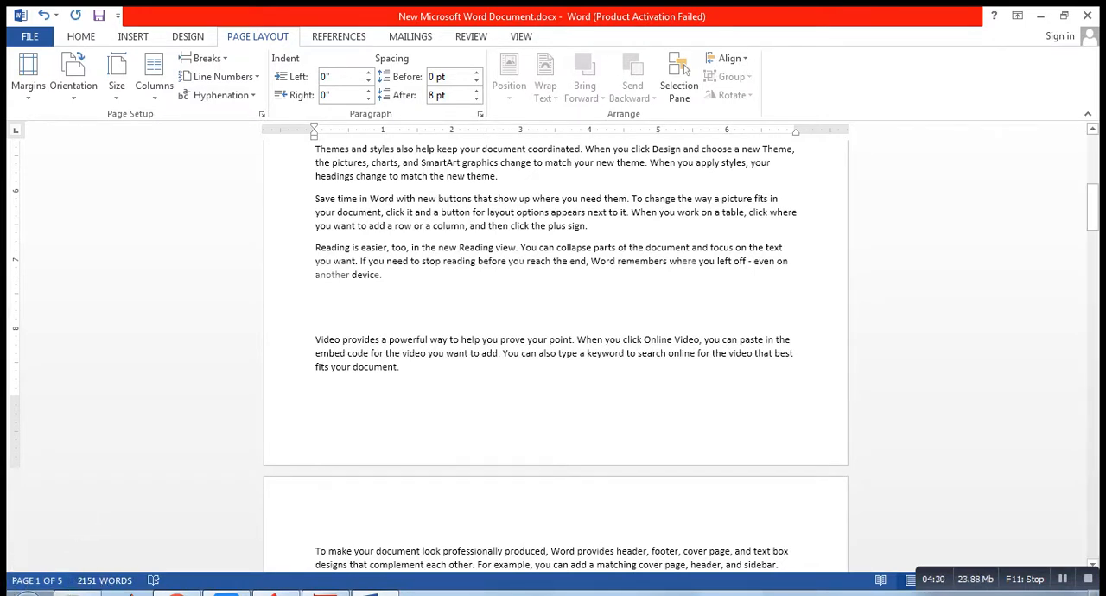
left_click_drag(1092, 213, 1093, 164)
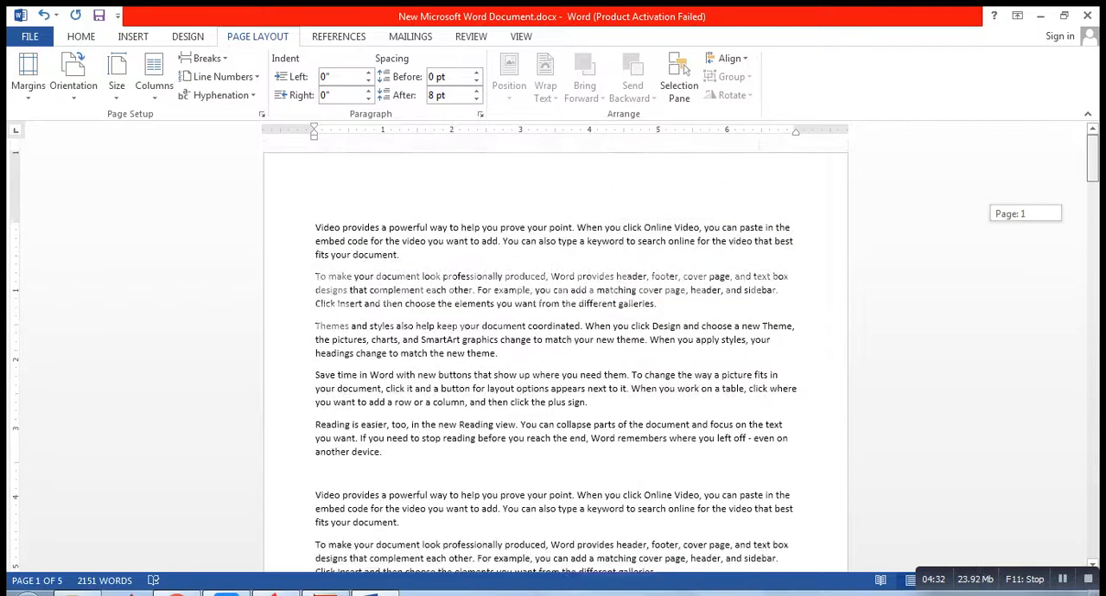
key("ctrl")
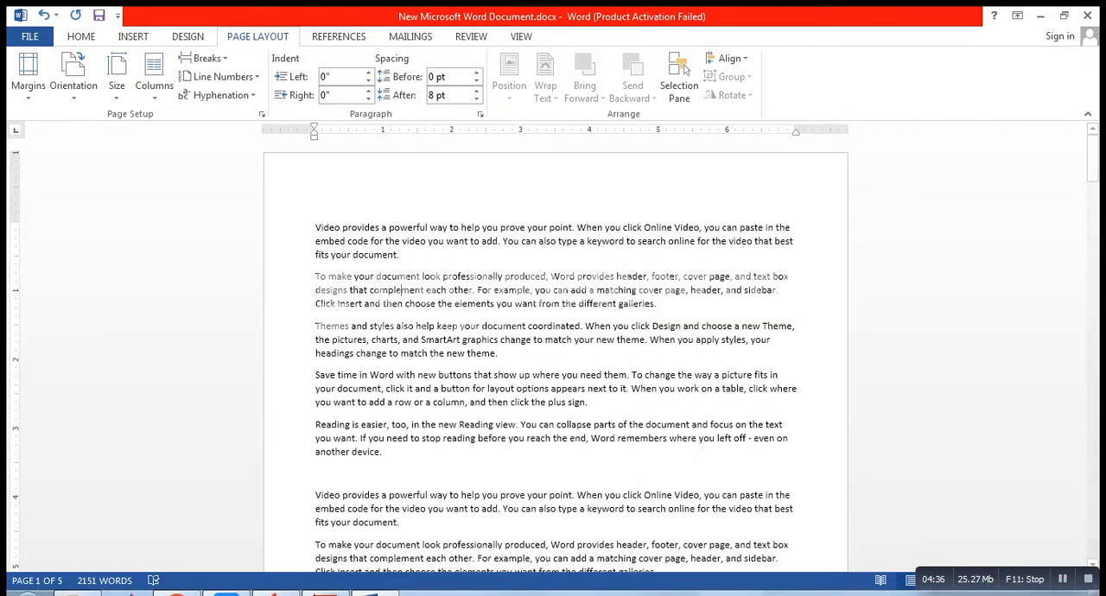
Step: Try the Statement paper size, 5.5" x 8.5", on the document and look over the resized pages
left_click(117, 82)
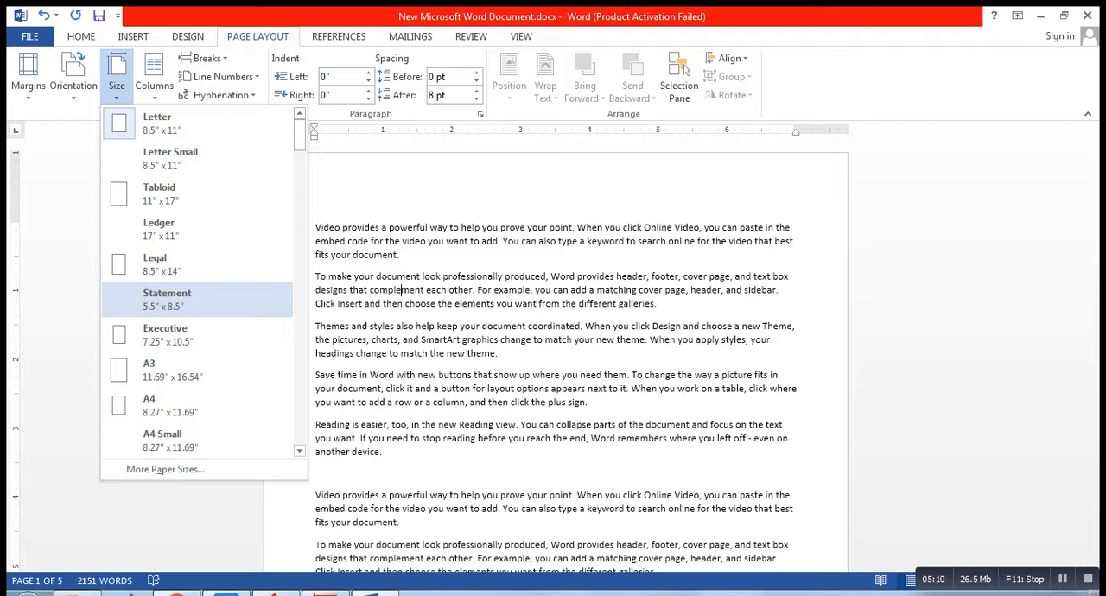
key("Return")
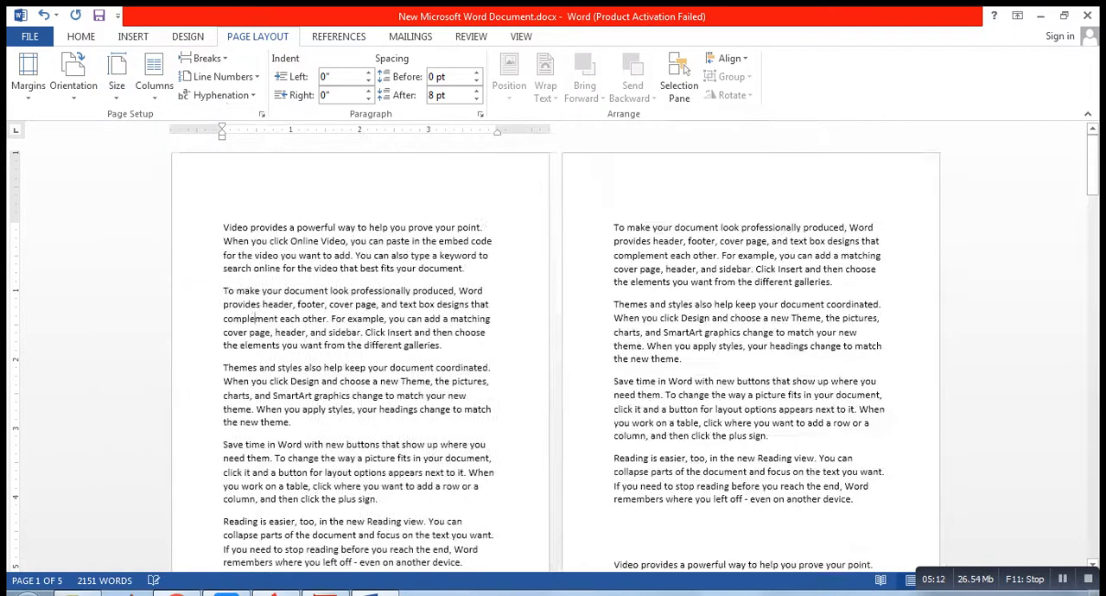
left_click_drag(1093, 164, 1093, 190)
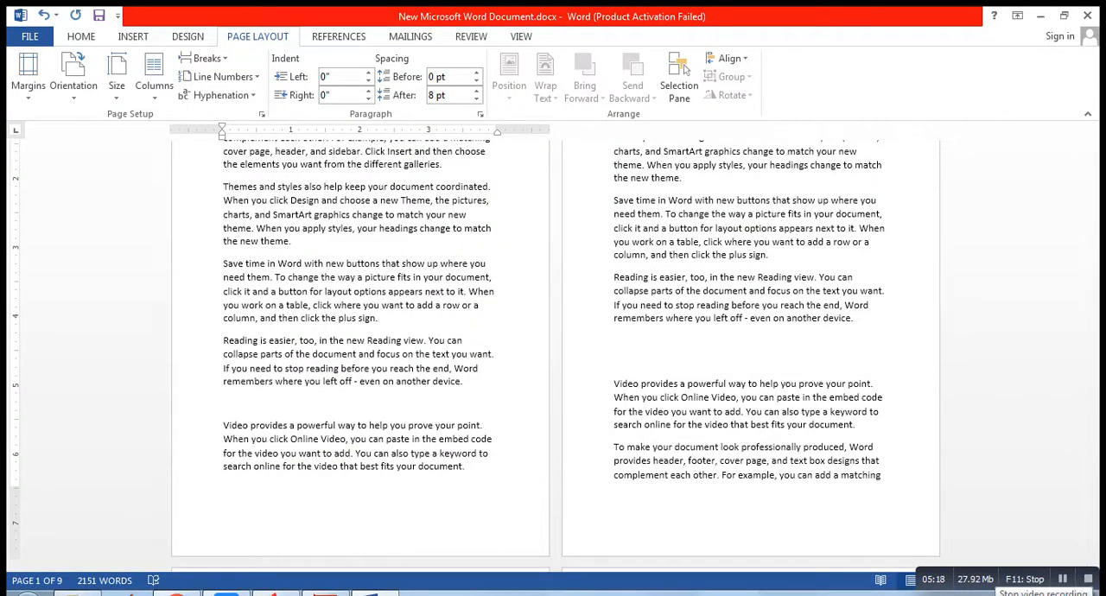
Step: Try the Envelope #9 paper size, 3.88" x 8.87", and view the document from its first page
left_click(117, 78)
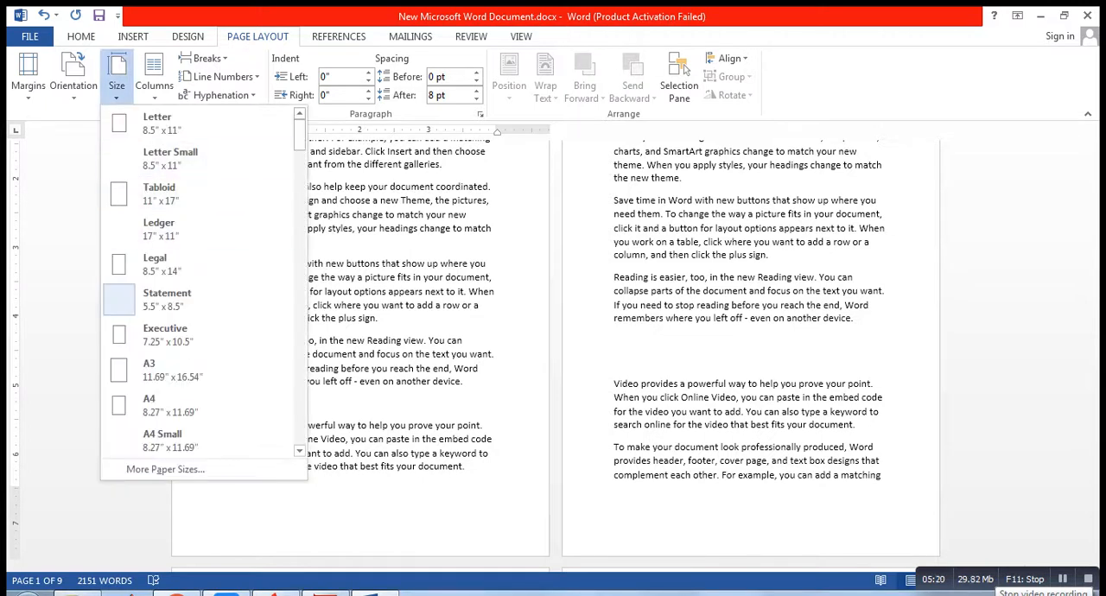
scroll(199, 285, "down", 5)
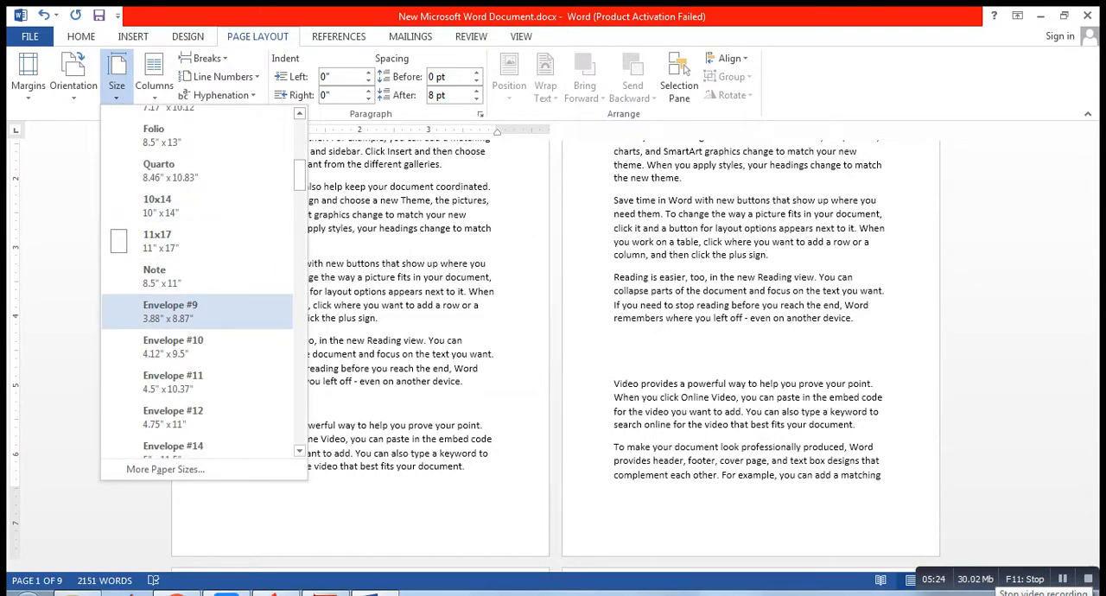
left_click(203, 311)
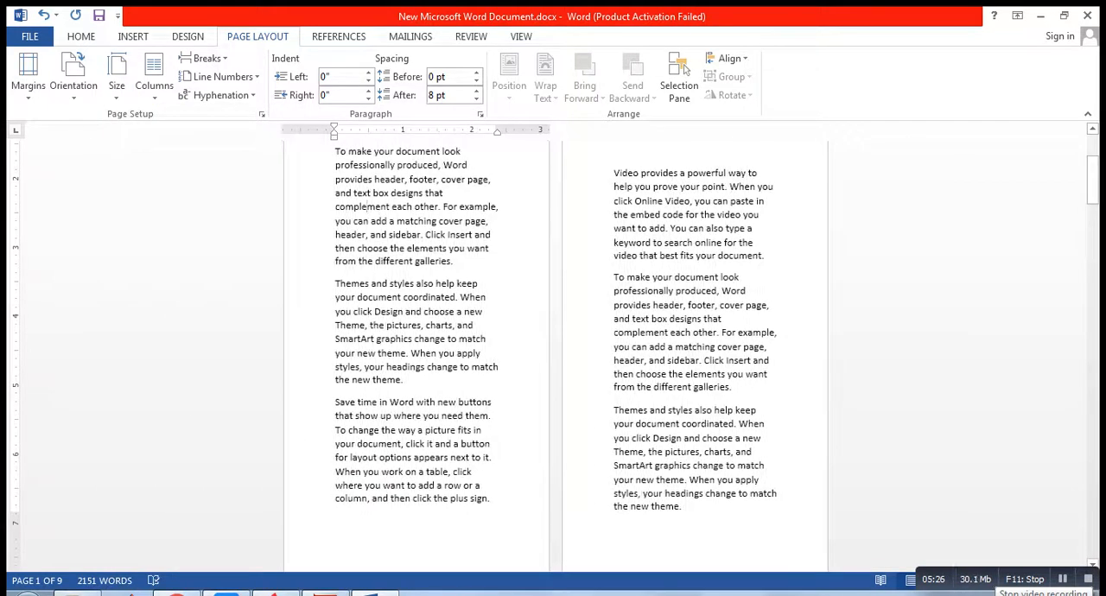
left_click_drag(1092, 184, 1093, 162)
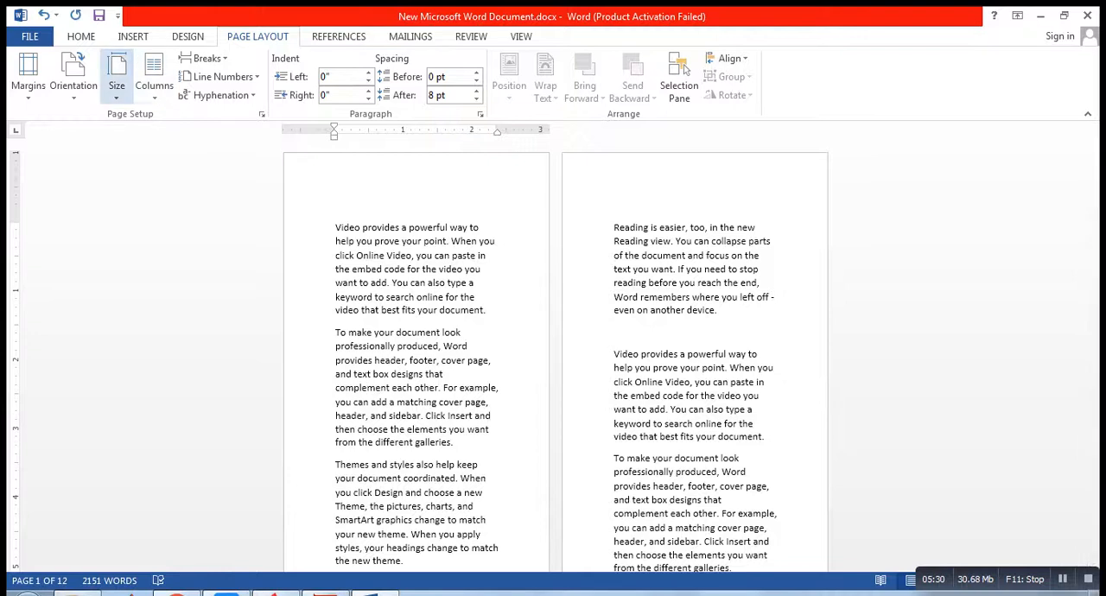
Step: Apply the 15x11 paper size, 15" x 11", to the document
left_click(117, 82)
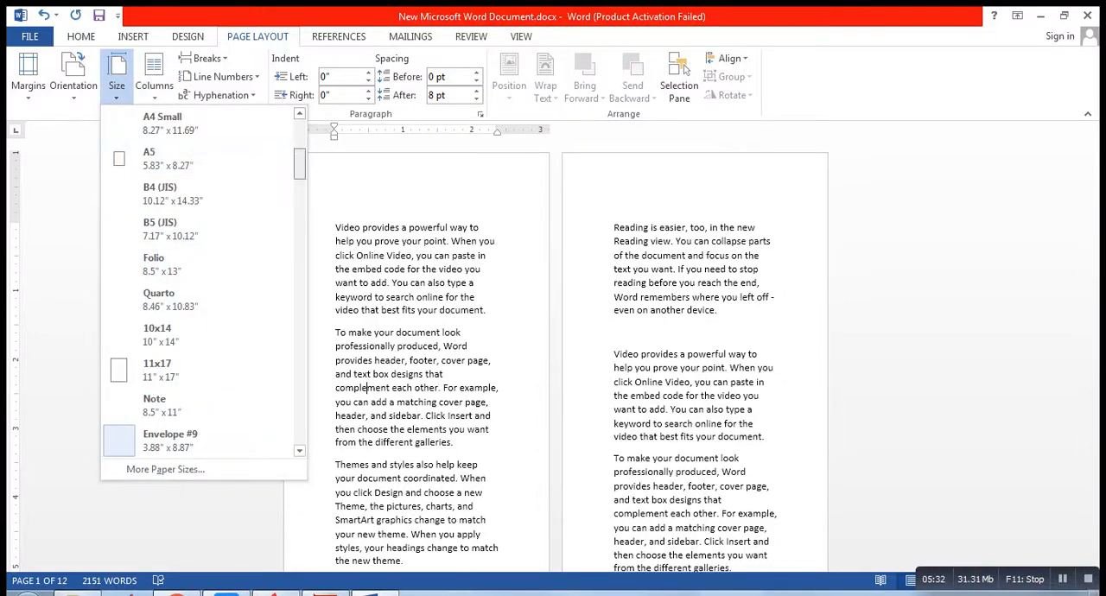
scroll(173, 228, "down", 3)
scroll(203, 281, "down", 3)
scroll(203, 281, "down", 10)
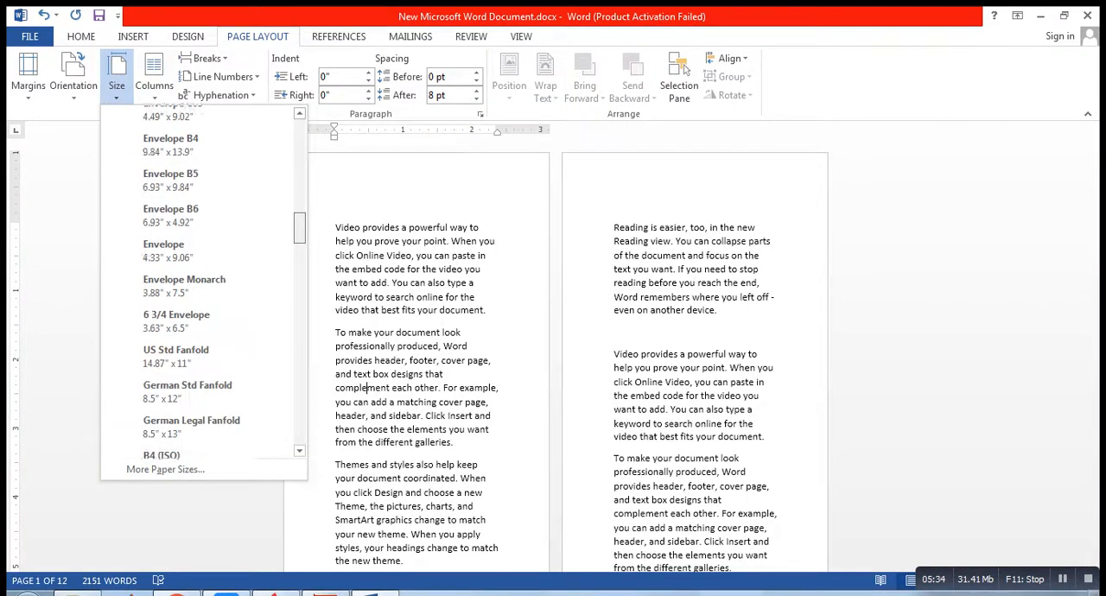
scroll(203, 281, "down", 1)
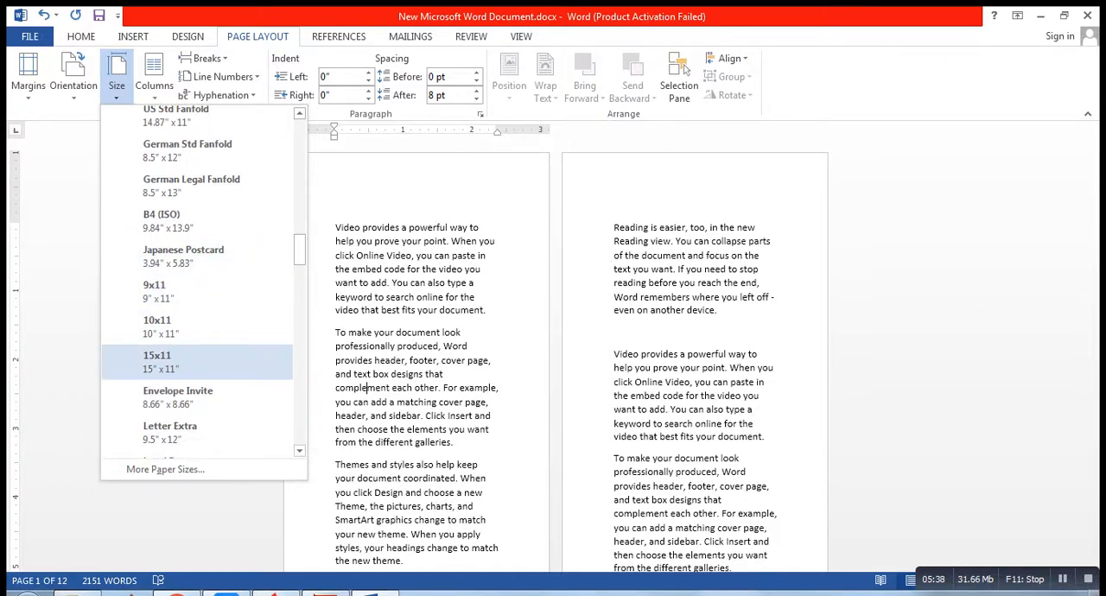
left_click(172, 361)
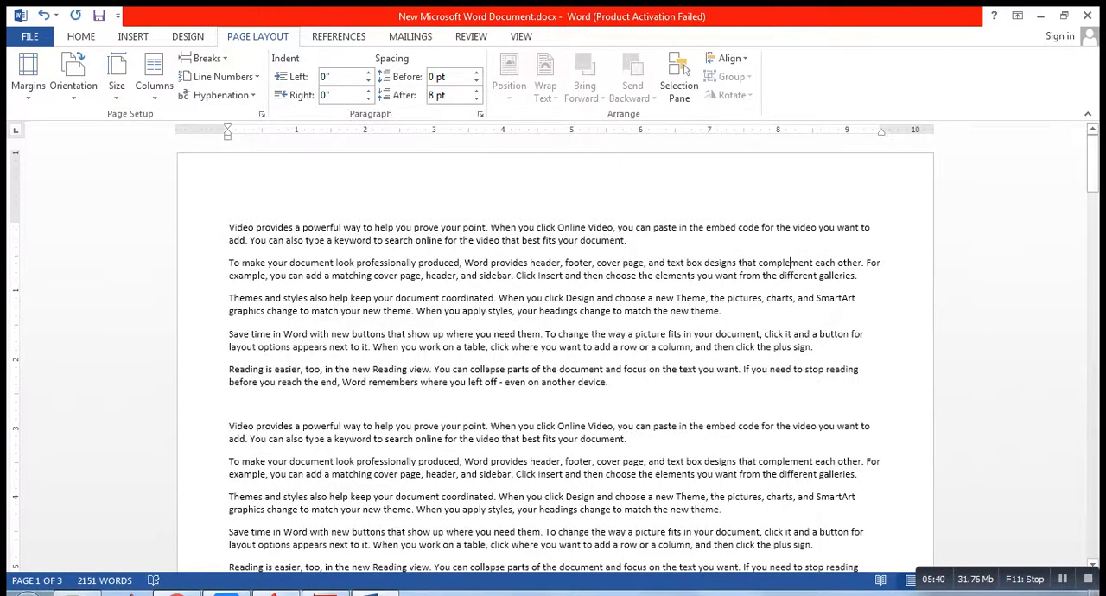
mouse_move(1093, 164)
left_mouse_down()
mouse_move(1093, 268)
mouse_move(1092, 163)
left_mouse_up()
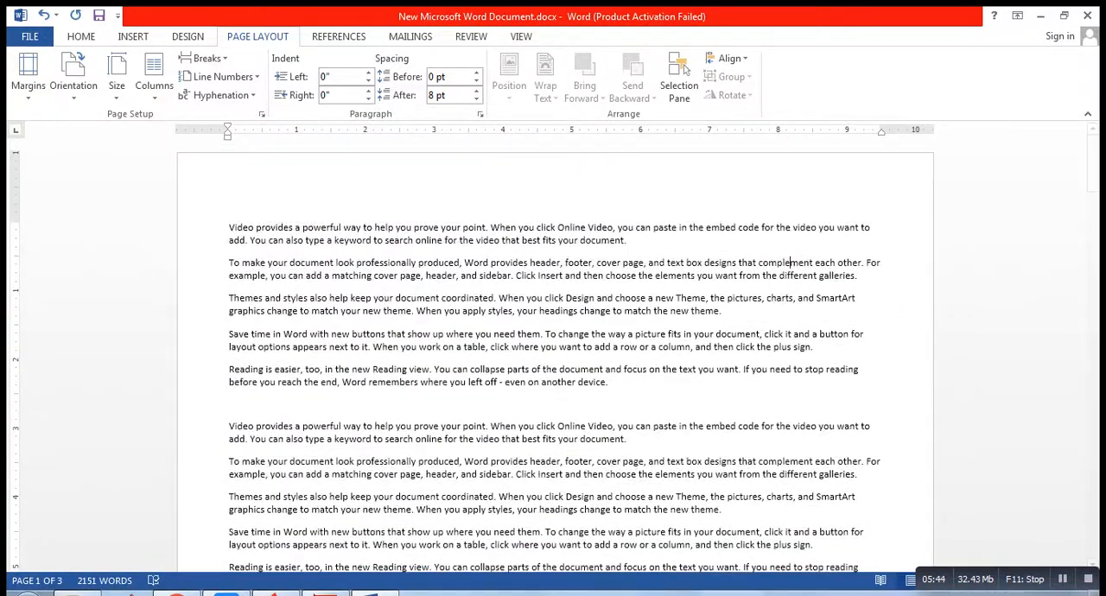
Step: Open the custom paper size settings for the whole document and set the paper width to 5"
left_click(116, 84)
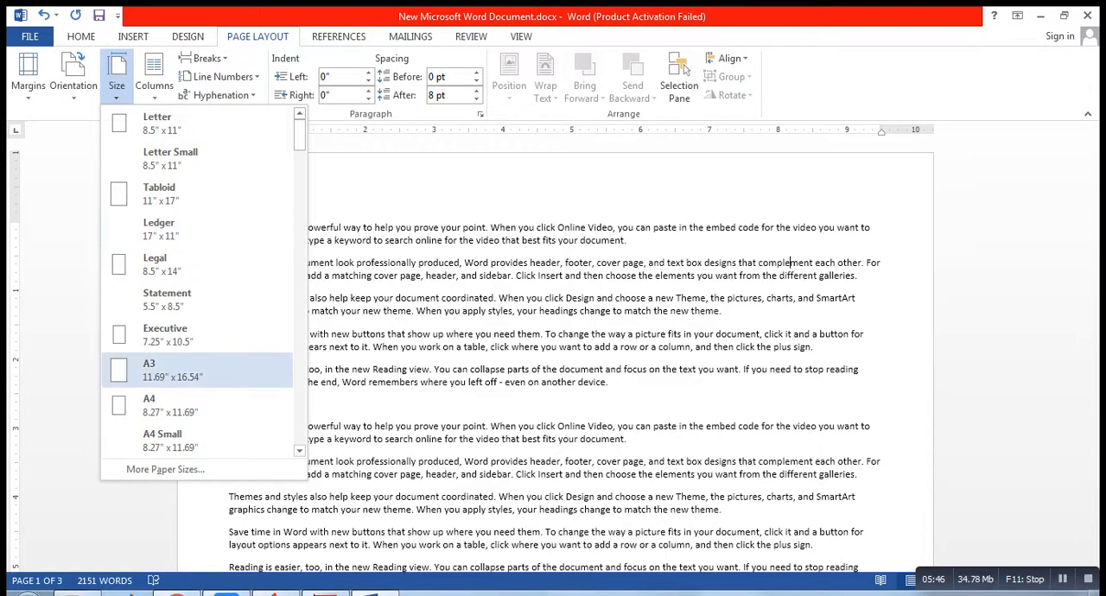
left_click(165, 469)
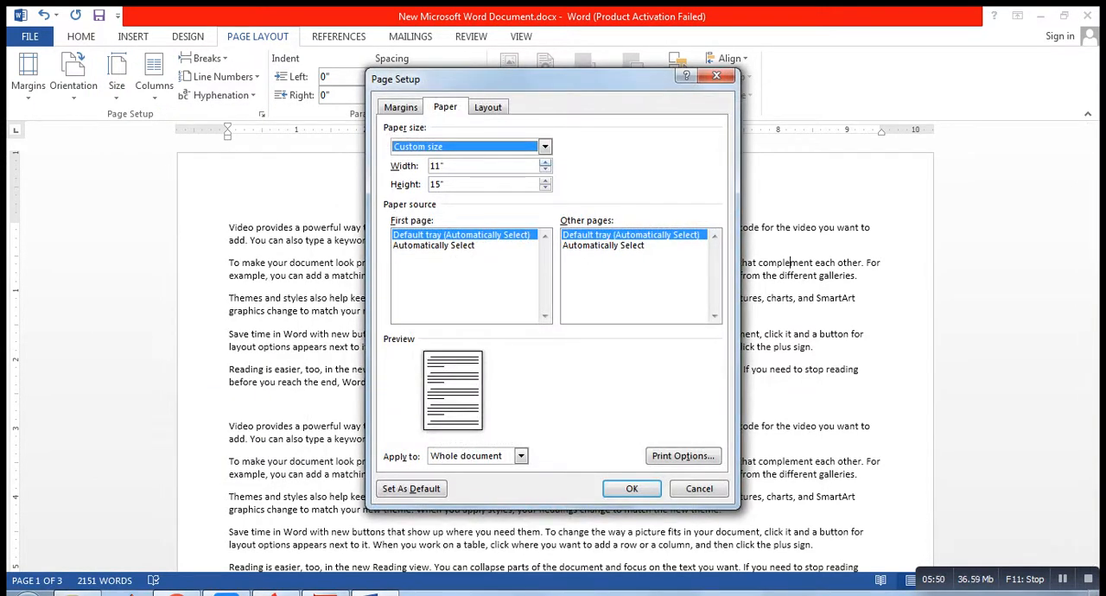
left_click(545, 162)
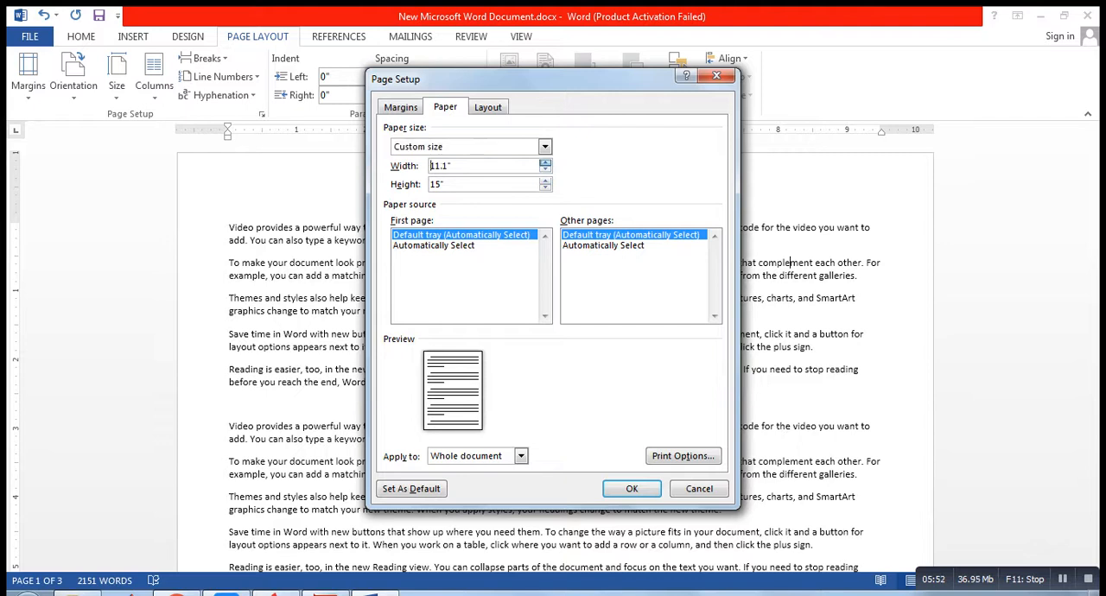
left_click(545, 162)
left_click(545, 162)
left_click(545, 162)
left_click(545, 170)
left_click(545, 170)
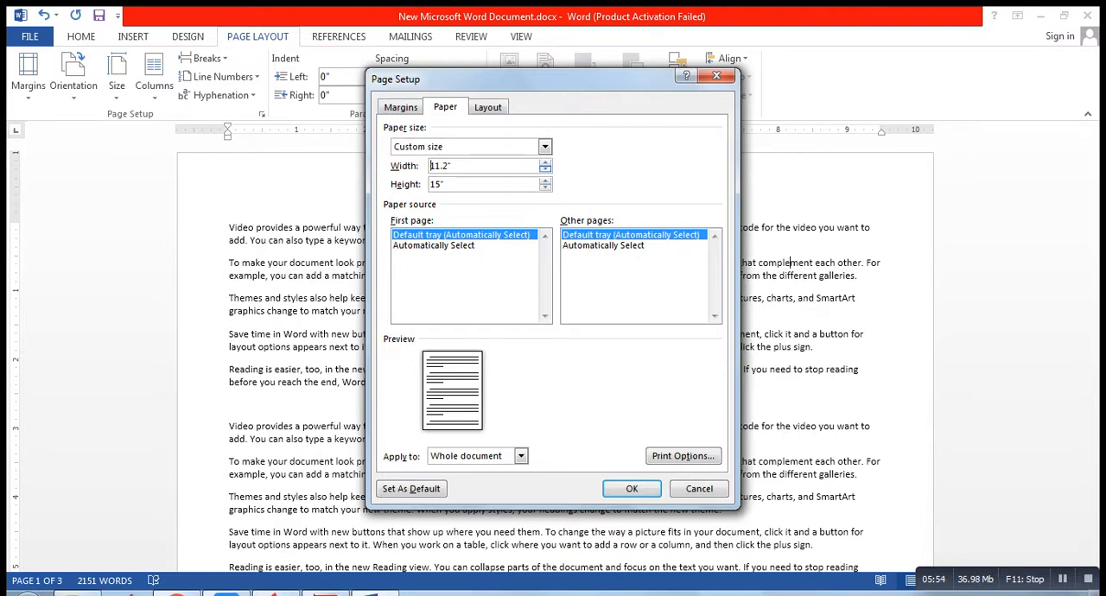
left_click(545, 170)
left_click(545, 170)
left_click(545, 170)
left_click(545, 170)
left_click(545, 171)
left_click(545, 170)
left_click(545, 170)
left_click(545, 170)
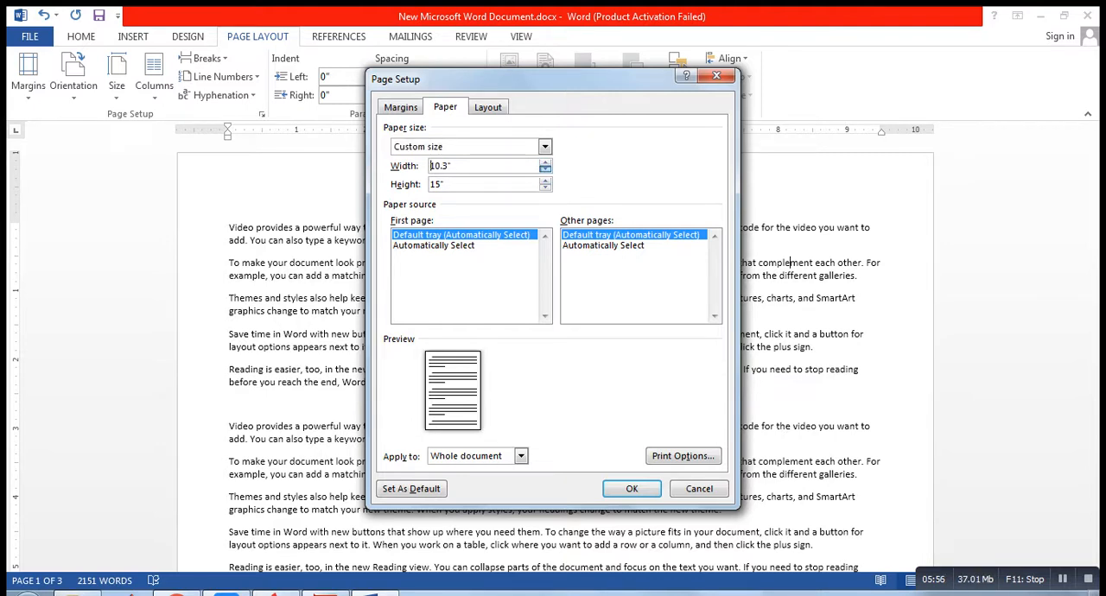
left_click(545, 170)
left_click(545, 170)
left_click(545, 170)
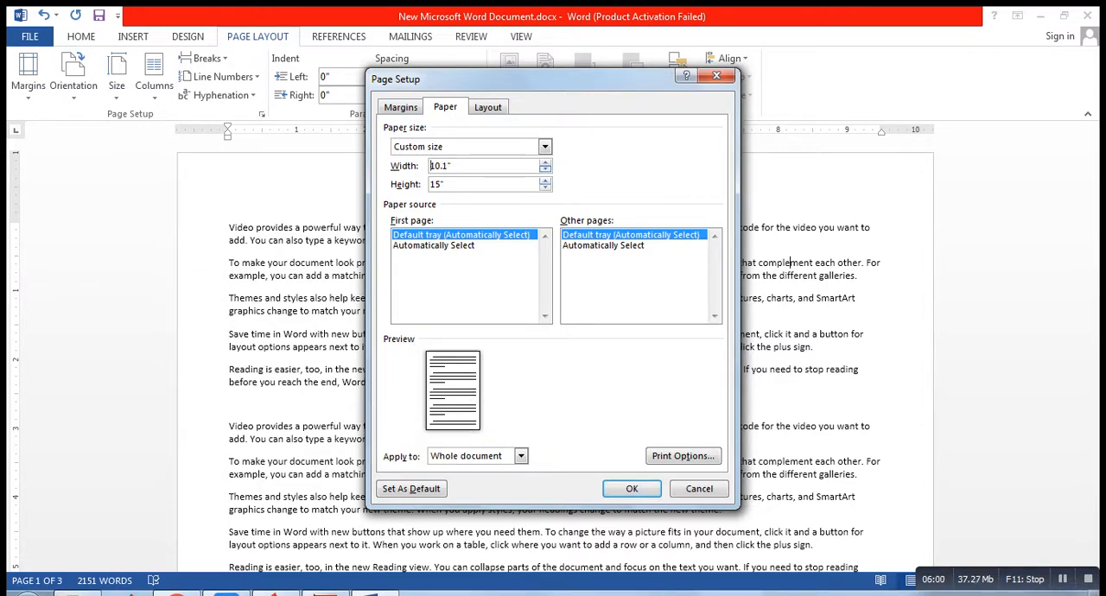
left_click(545, 170)
left_click(545, 170)
left_click(545, 170)
left_click(545, 171)
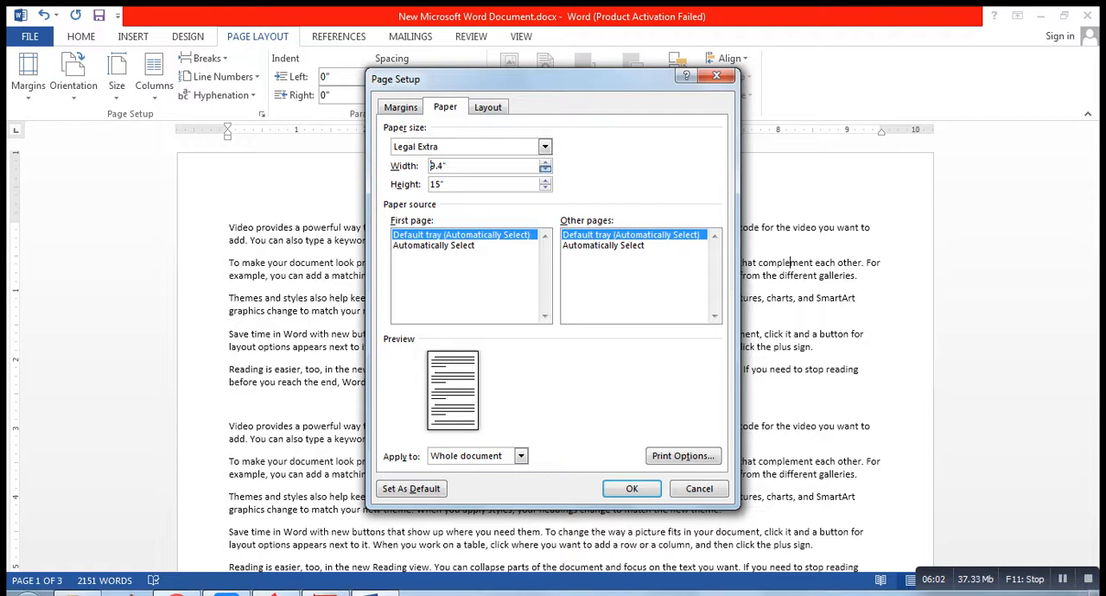
left_click(545, 170)
left_click(545, 170)
left_click(545, 171)
left_click(545, 170)
left_click(545, 170)
left_click(545, 170)
left_click(545, 170)
left_click(545, 170)
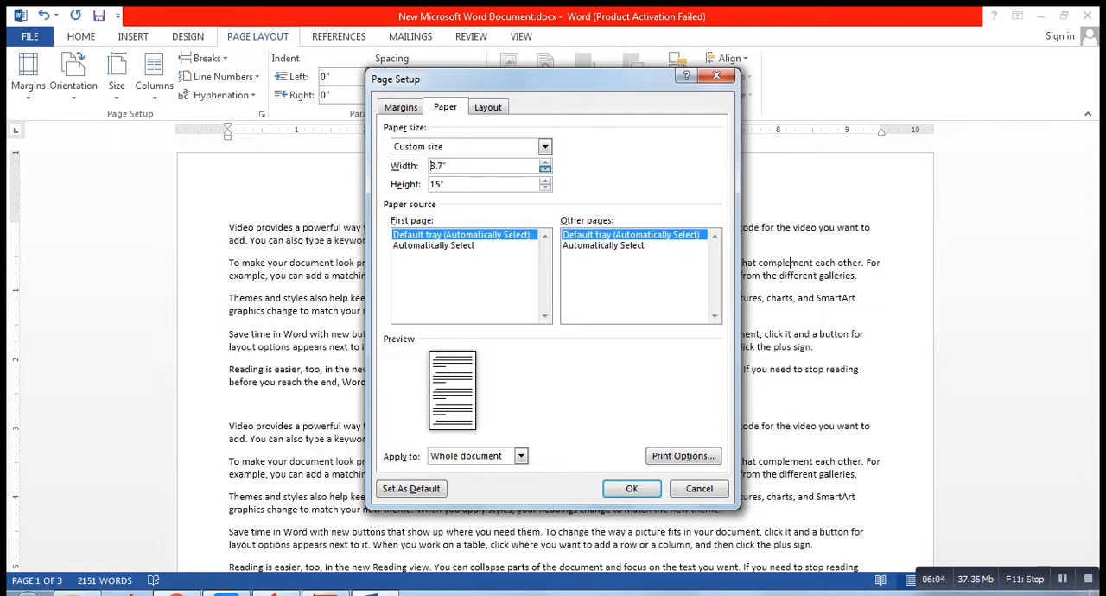
left_click(545, 170)
left_click(545, 170)
left_click(545, 170)
left_click(545, 170)
left_click(545, 170)
left_click(545, 170)
left_click(545, 170)
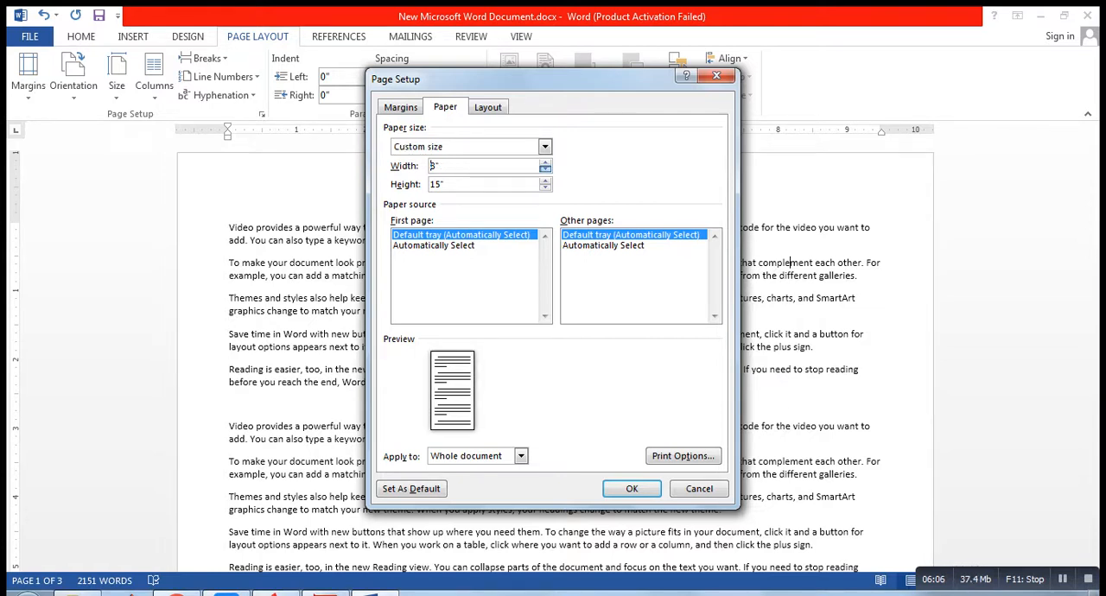
left_click(545, 170)
left_click(545, 170)
left_click(545, 170)
left_click(545, 170)
left_click(545, 170)
left_click(545, 170)
left_click(545, 169)
left_click(545, 169)
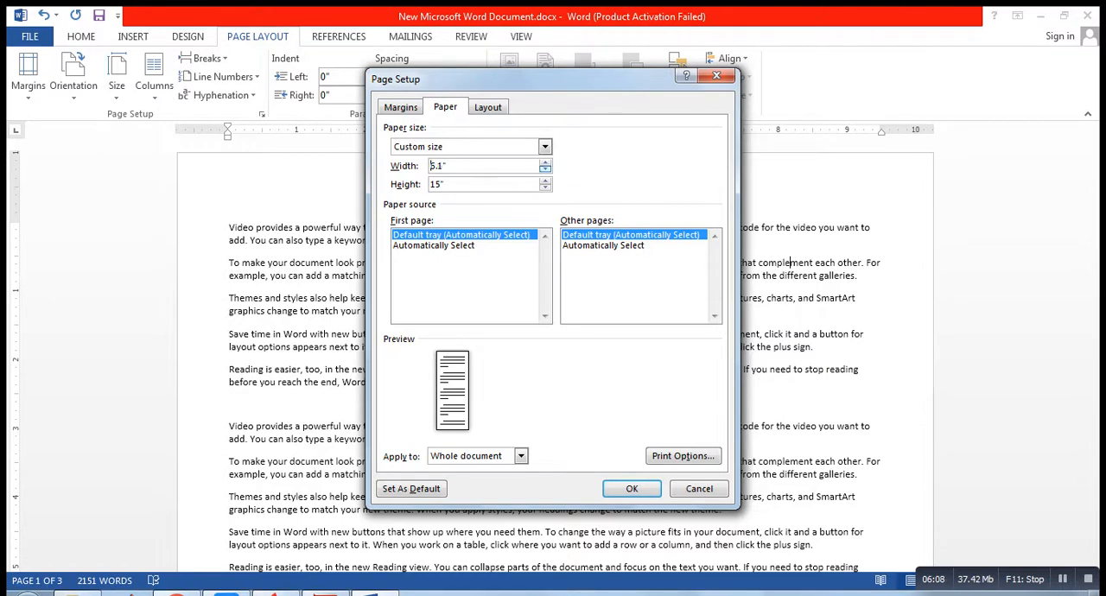
left_click(545, 169)
left_click(545, 169)
left_click(545, 170)
left_click(545, 169)
left_click(545, 170)
left_click(545, 169)
left_click(545, 170)
left_click(545, 169)
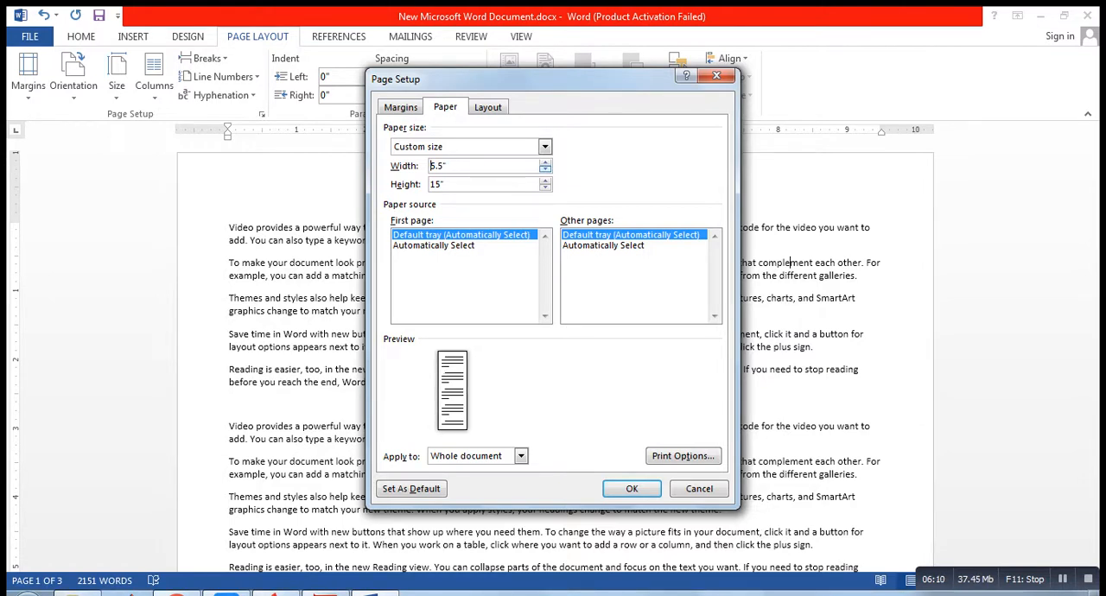
left_click(545, 169)
left_click(545, 169)
left_click(545, 170)
left_click(545, 161)
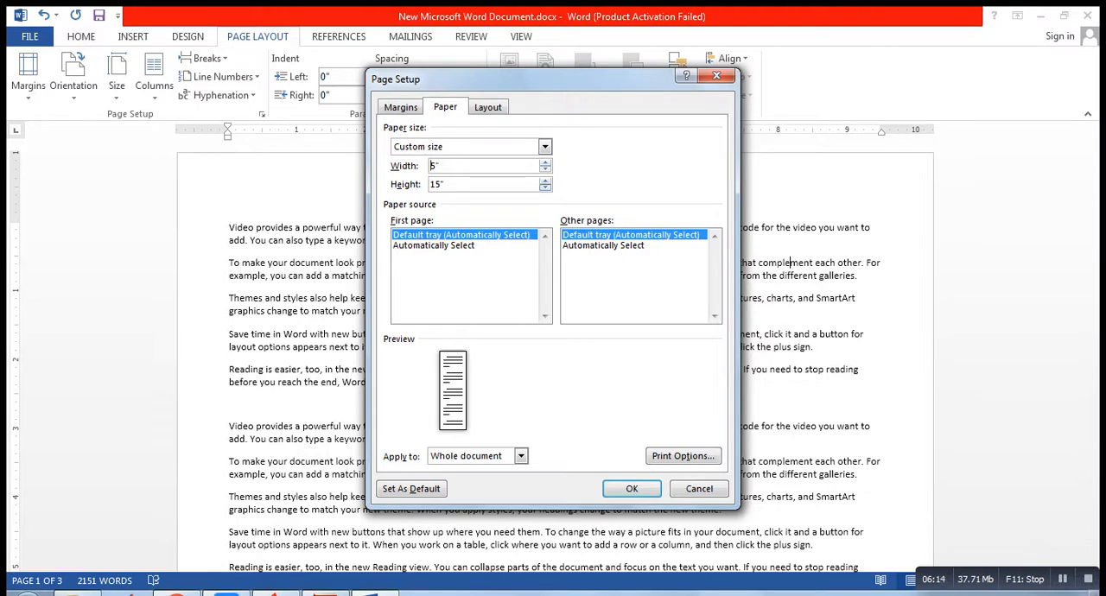
Step: Set the custom paper height to 5" and apply the 5" x 5" size to the whole document
left_click(545, 187)
left_click(545, 188)
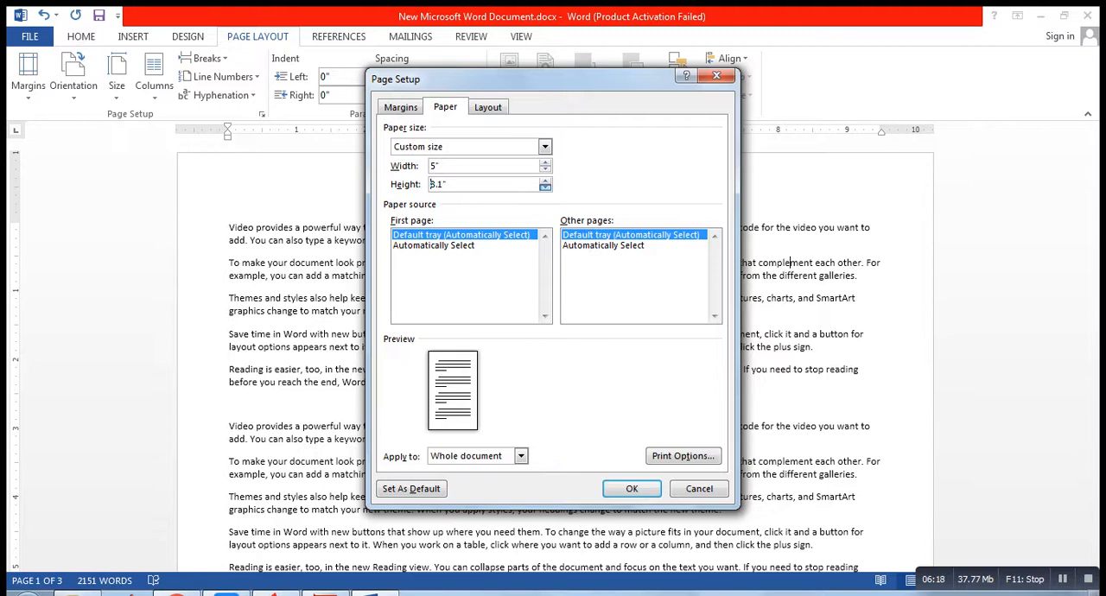
left_click(545, 181)
left_click(545, 181)
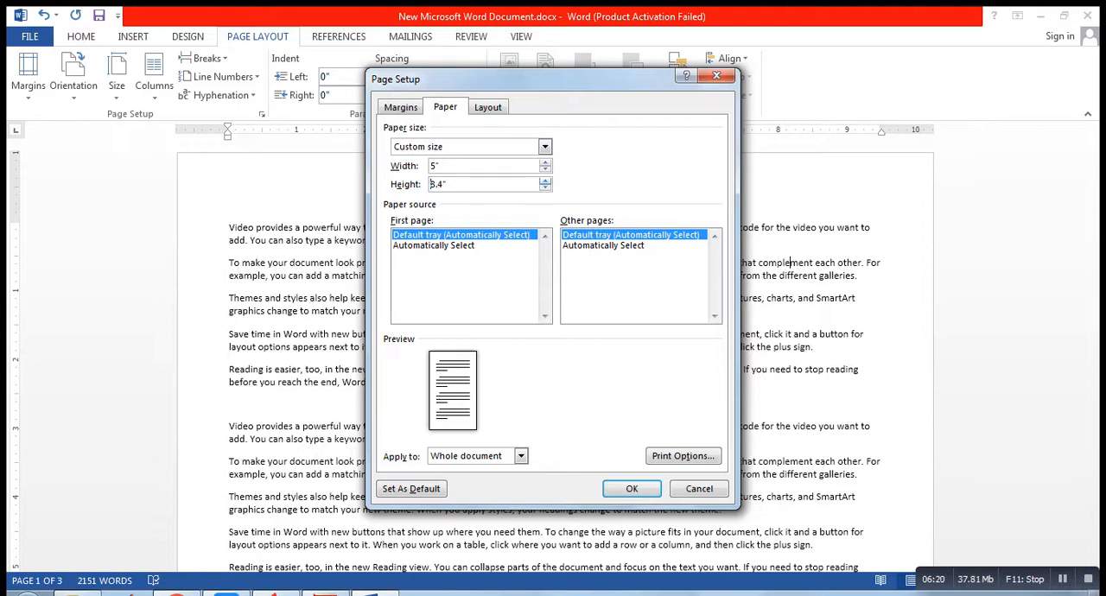
left_click(545, 187)
left_click(545, 187)
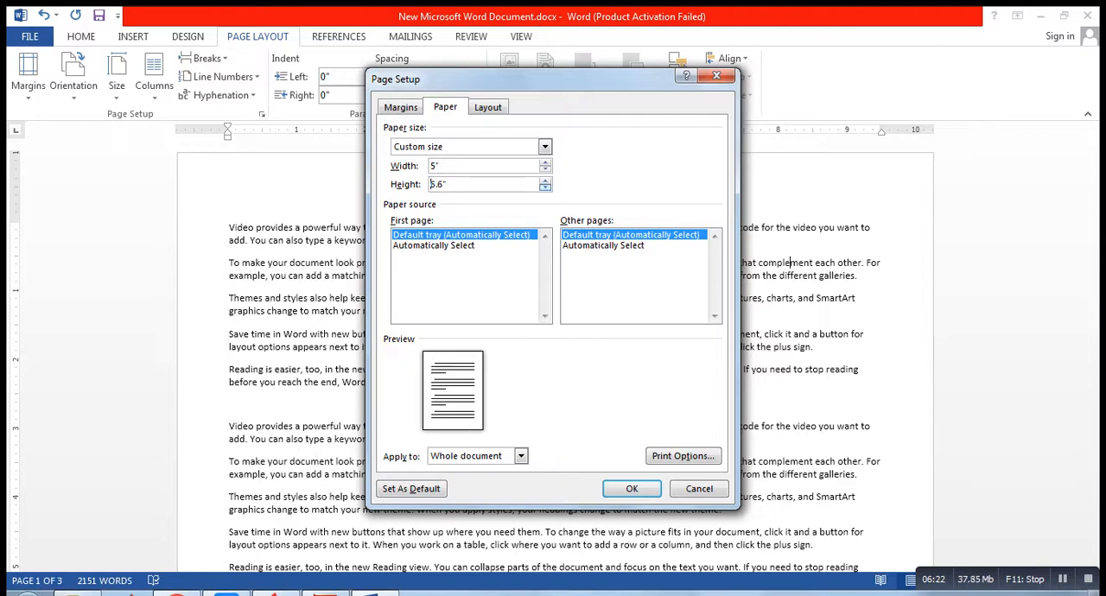
left_click(545, 187)
left_click(545, 187)
left_click(545, 188)
left_click(545, 187)
left_click(545, 187)
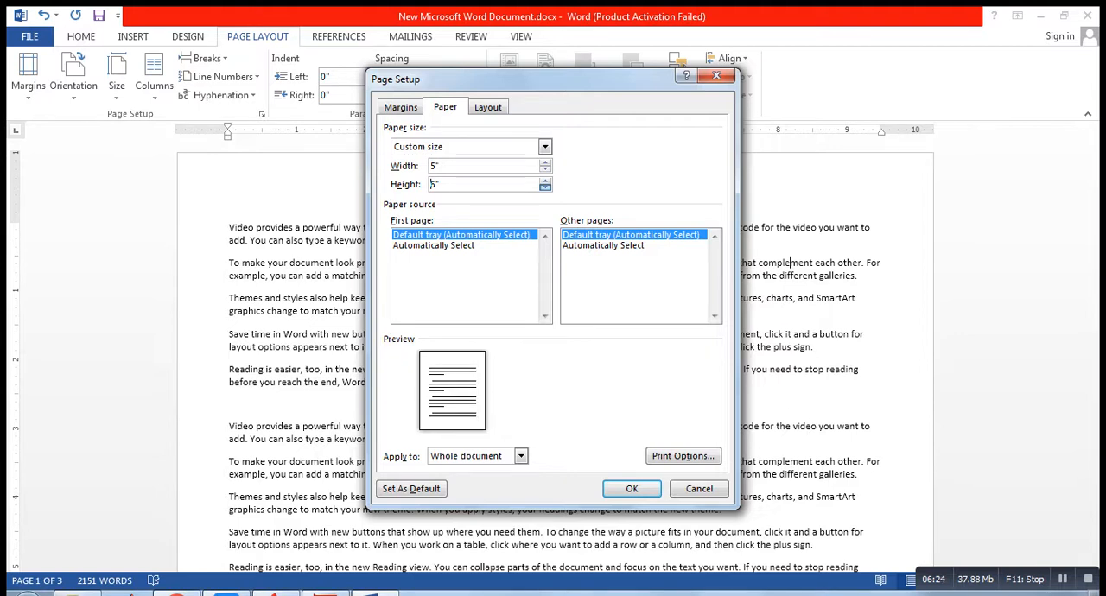
left_click(545, 187)
left_click(545, 188)
left_click(545, 187)
left_click(545, 187)
left_click(545, 187)
left_click(545, 188)
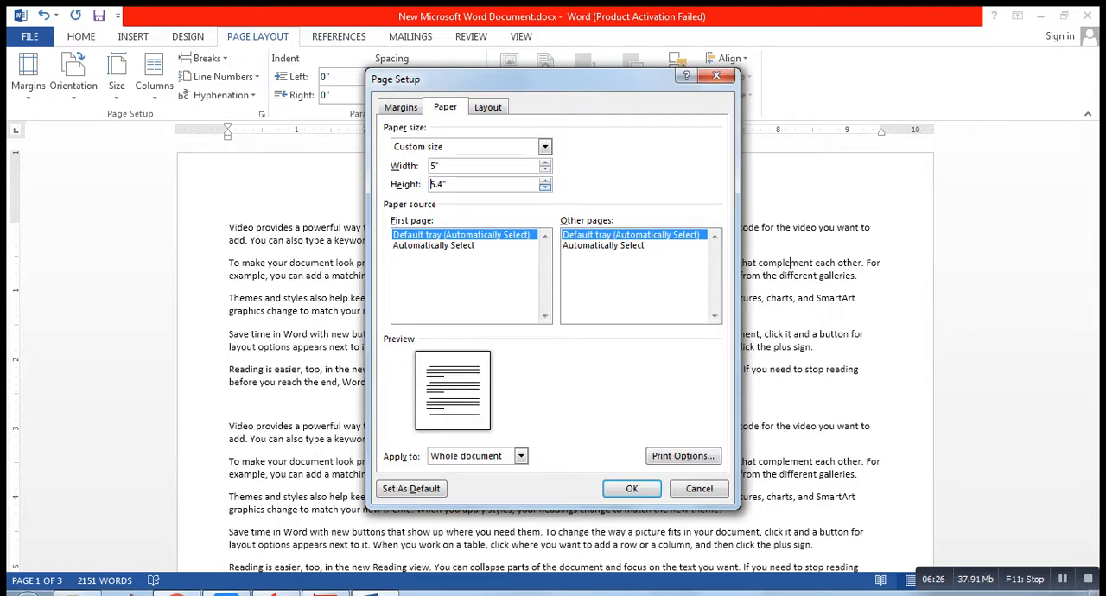
left_click(545, 187)
left_click(545, 188)
left_click(545, 187)
left_click(545, 187)
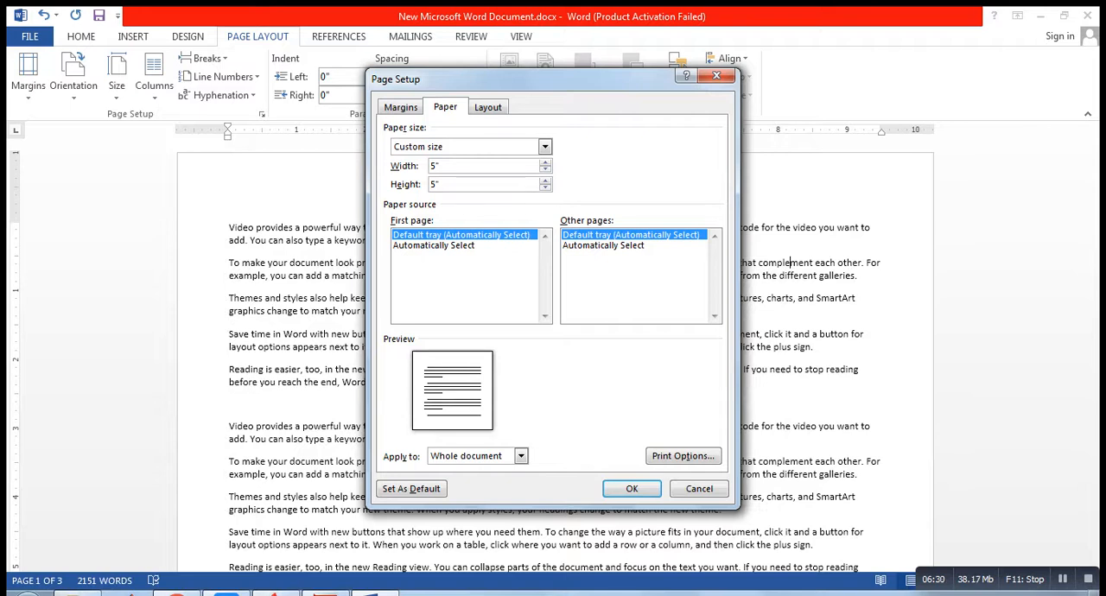
left_click(631, 488)
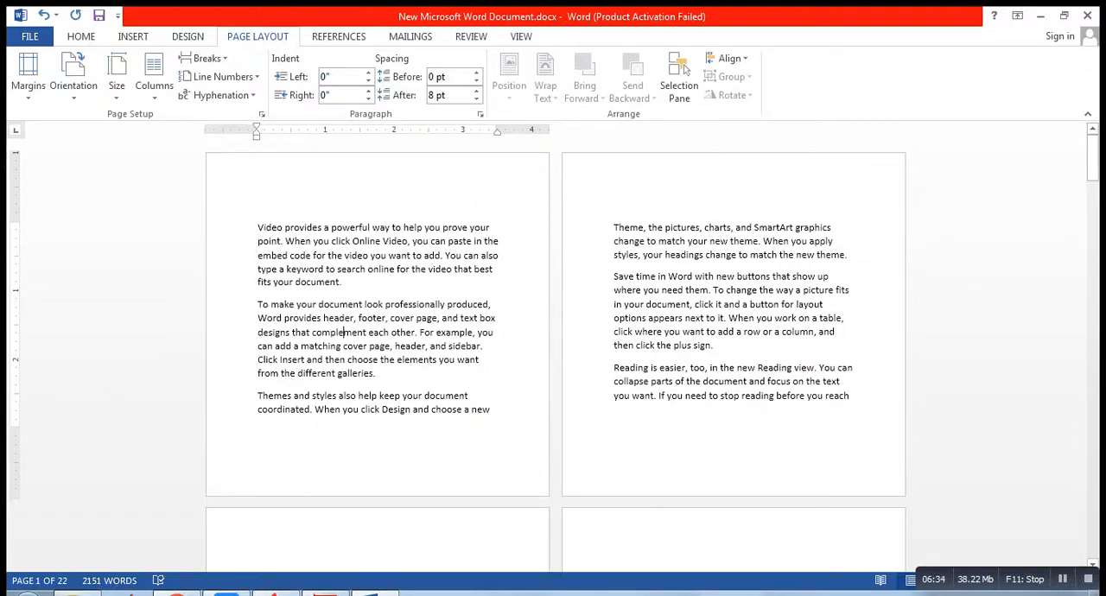
Step: Zoom the document view to 140% and return the document window to full screen
left_click(1064, 16)
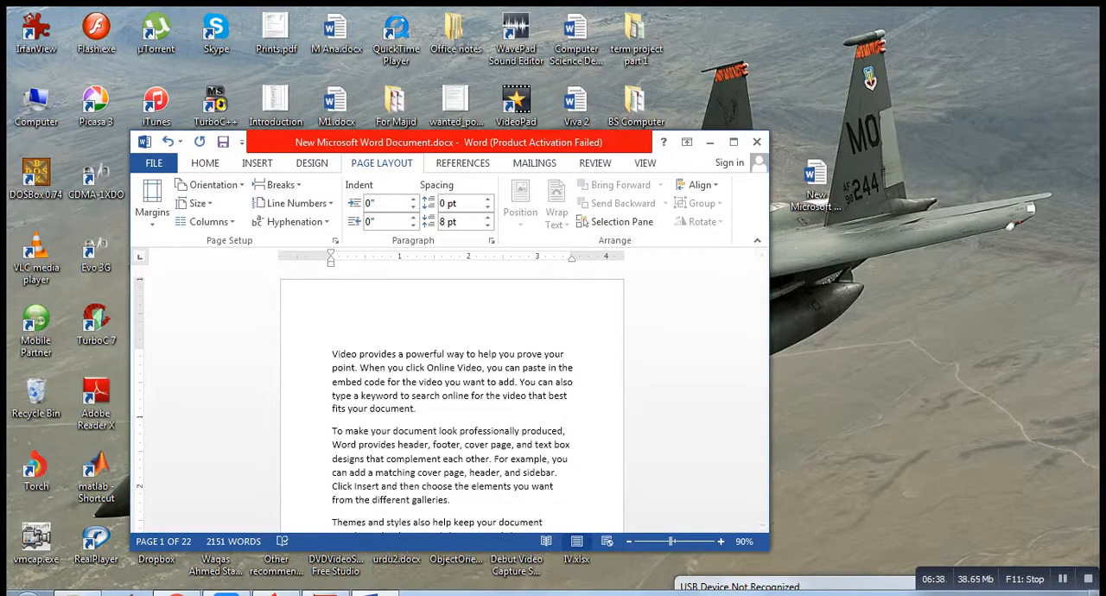
left_click(718, 542)
left_click(719, 541)
left_click(718, 541)
left_click(719, 542)
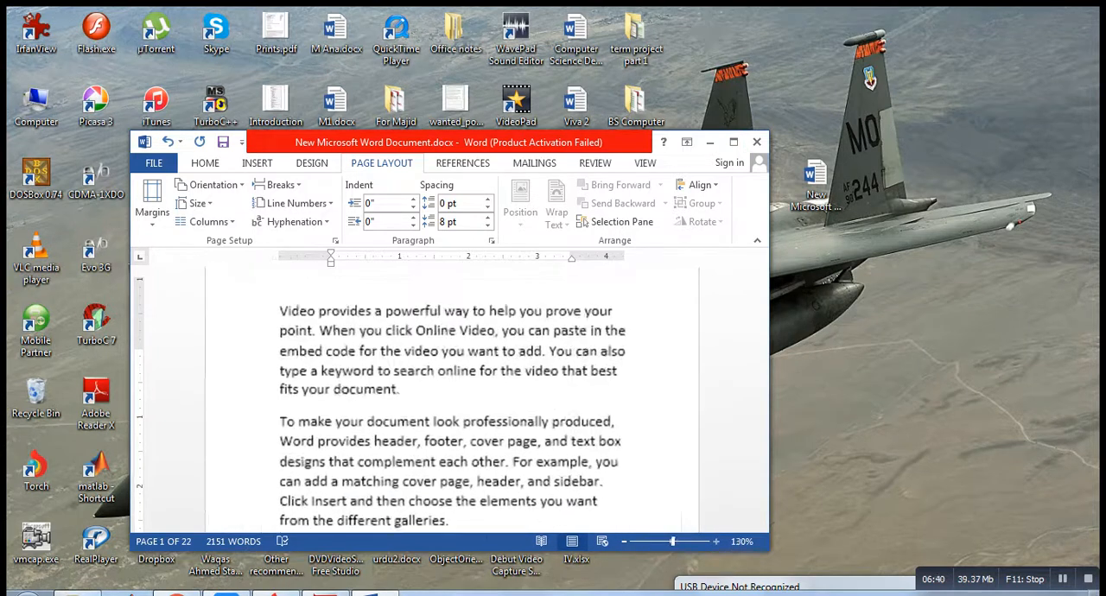
left_click(718, 542)
left_click(733, 142)
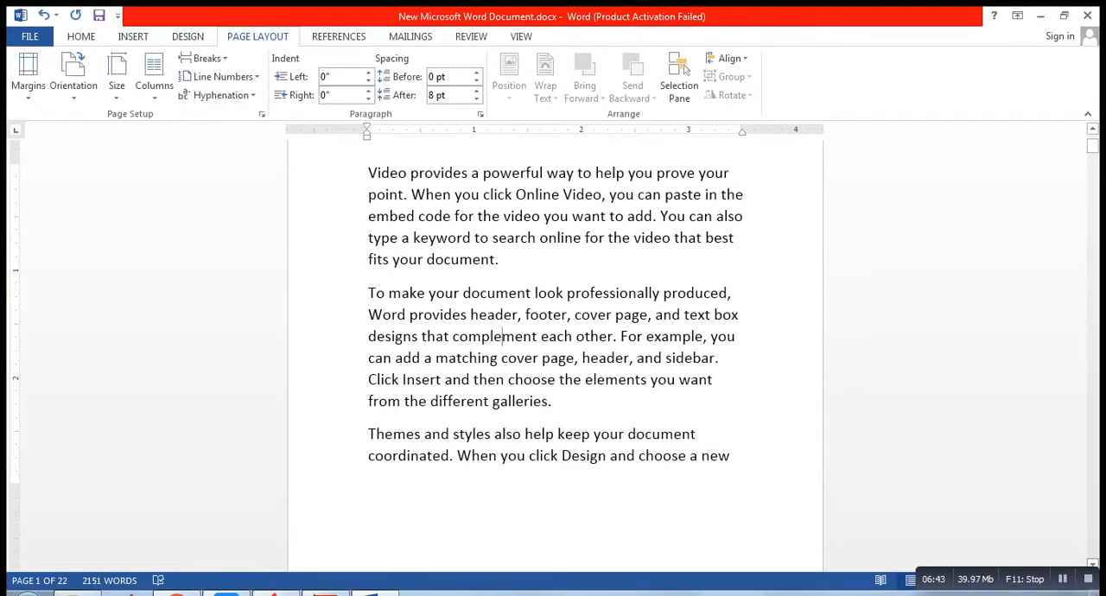
Step: Examine the first page of the document, comparing its dimensions and text flow with the custom square paper size
left_click_drag(1091, 147, 1092, 159)
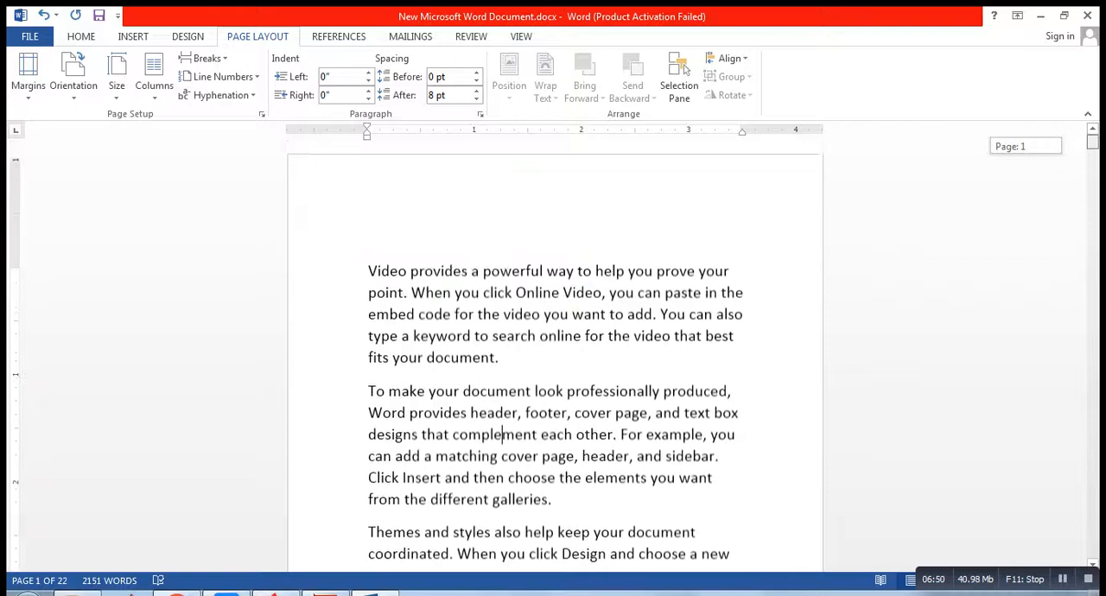
scroll(554, 345, "down", 5)
scroll(504, 440, "up", 7)
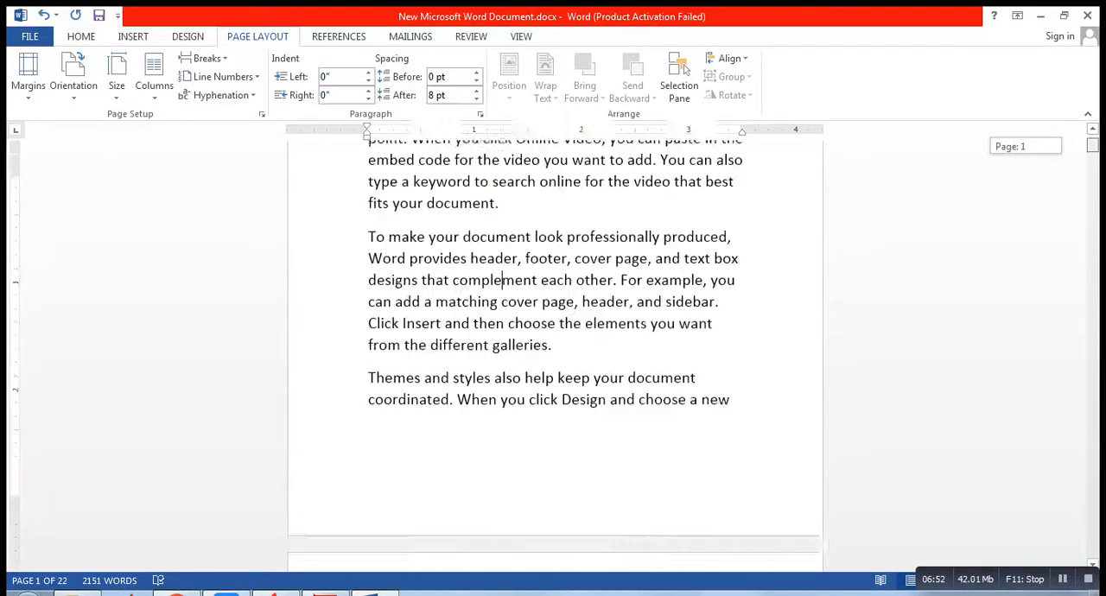
scroll(554, 345, "down", 4)
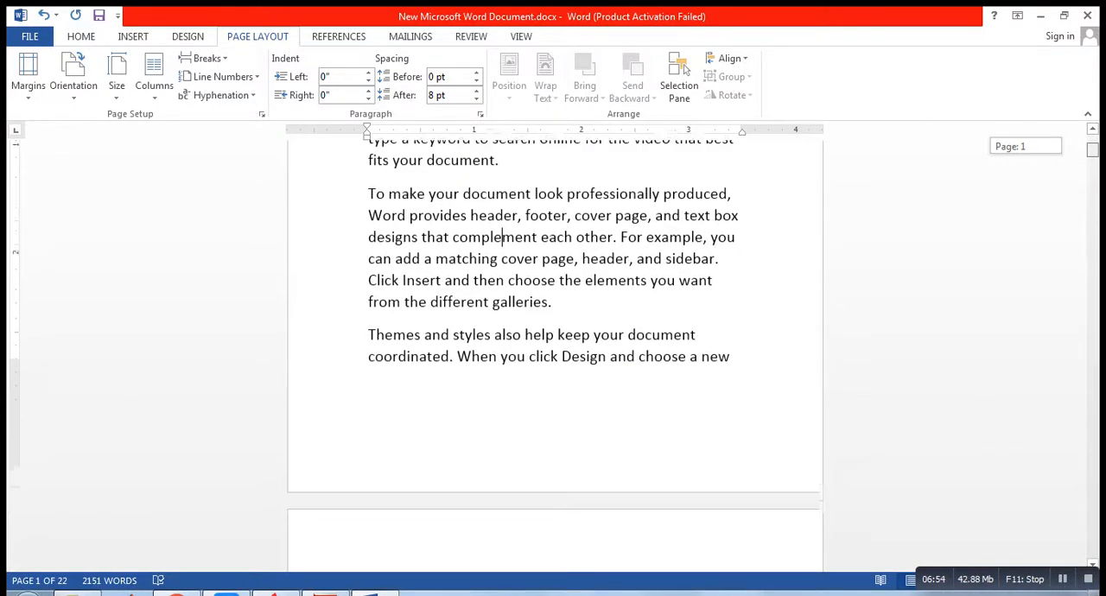
scroll(554, 346, "up", 3)
scroll(554, 345, "down", 4)
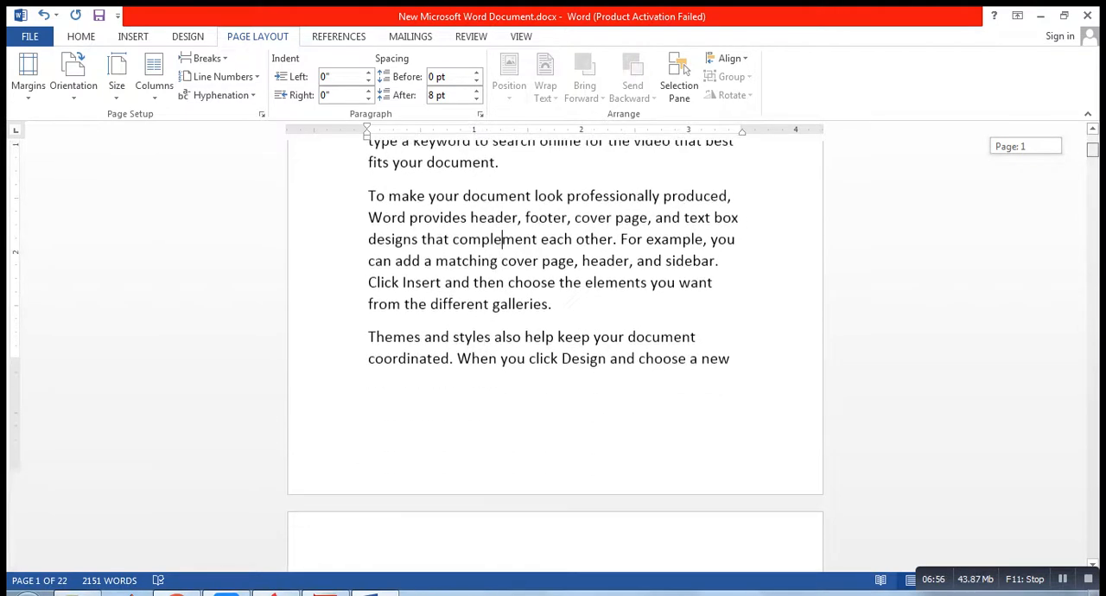
scroll(555, 346, "up", 4)
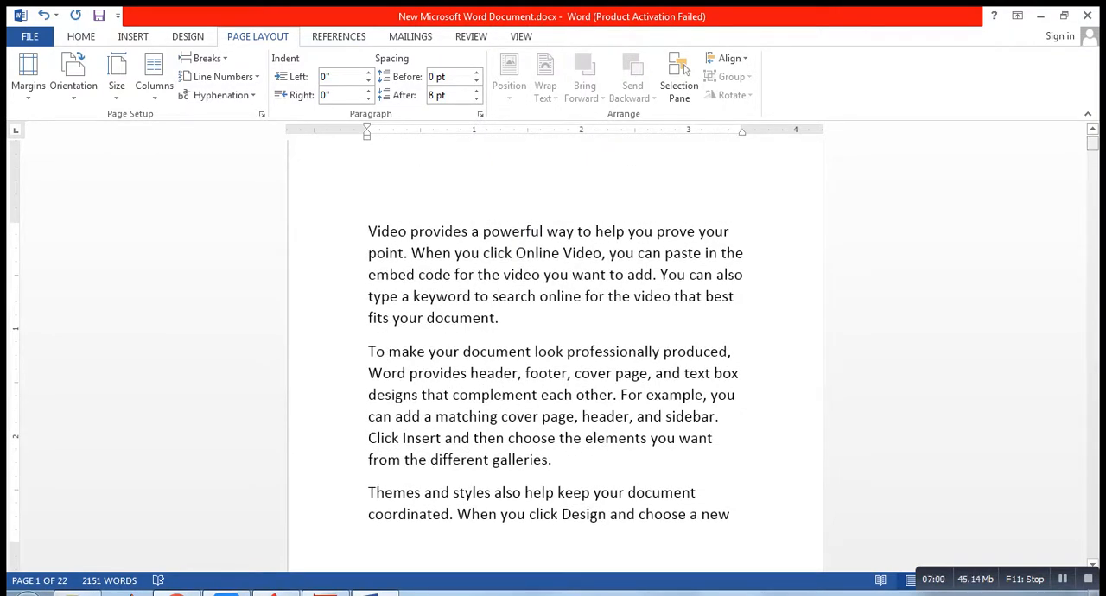
scroll(555, 345, "up", 1)
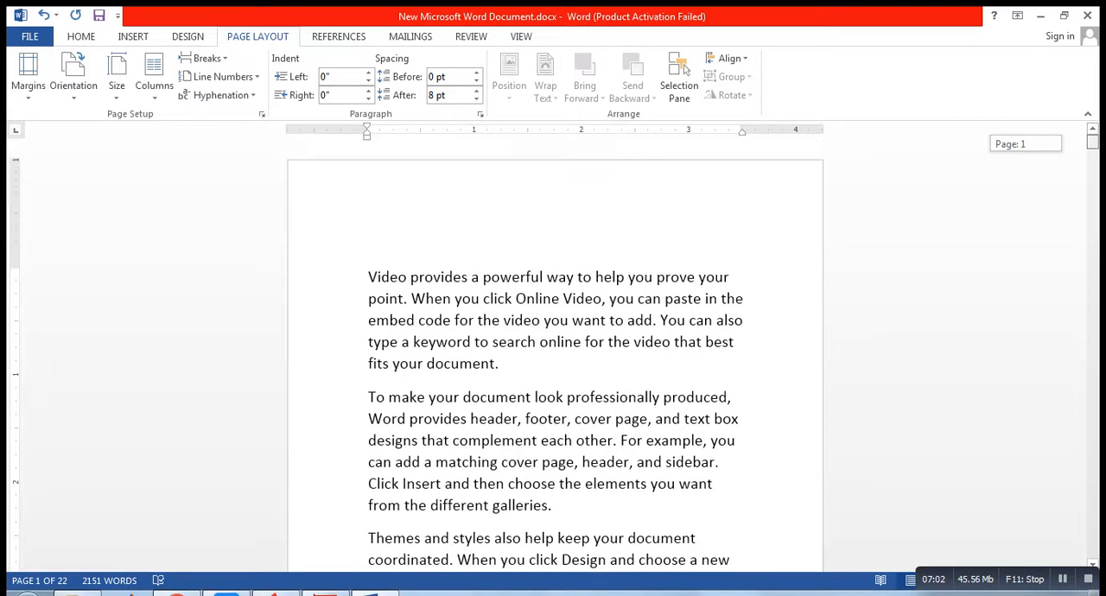
scroll(554, 345, "down", 4)
scroll(554, 346, "up", 4)
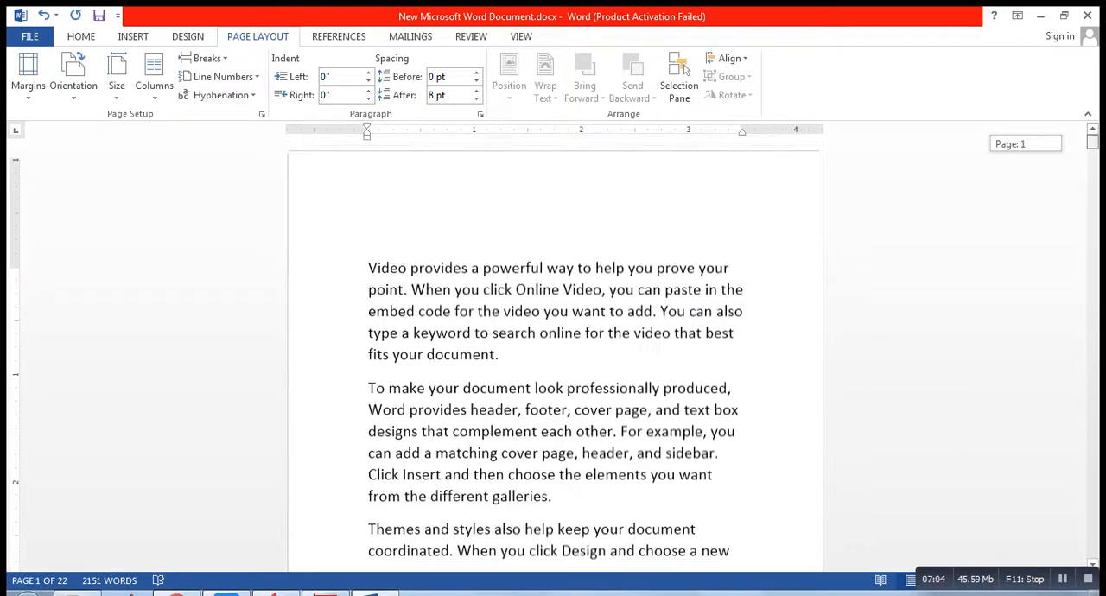
left_click(349, 278)
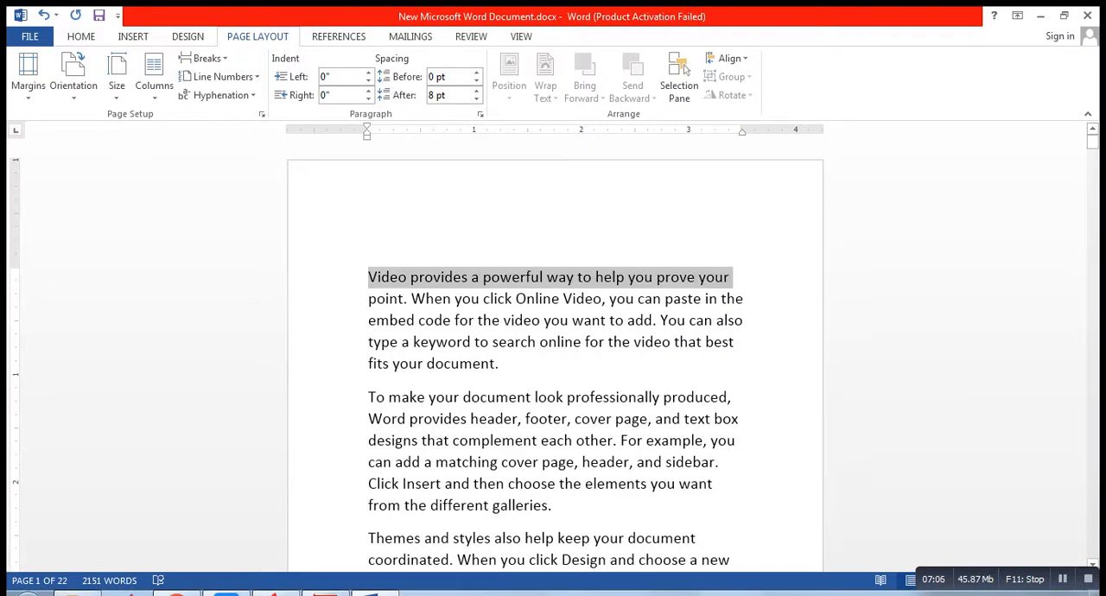
left_click(390, 277)
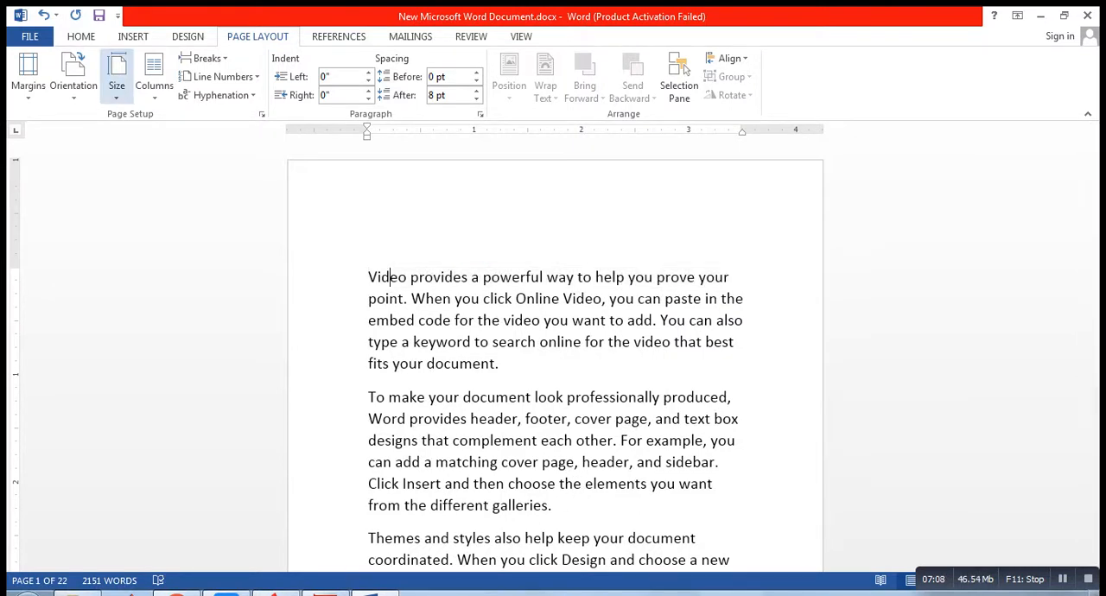
Step: Apply a custom paper size of 14.6" width and 3.8" height to the whole document, dismissing the margin warning
left_click(117, 76)
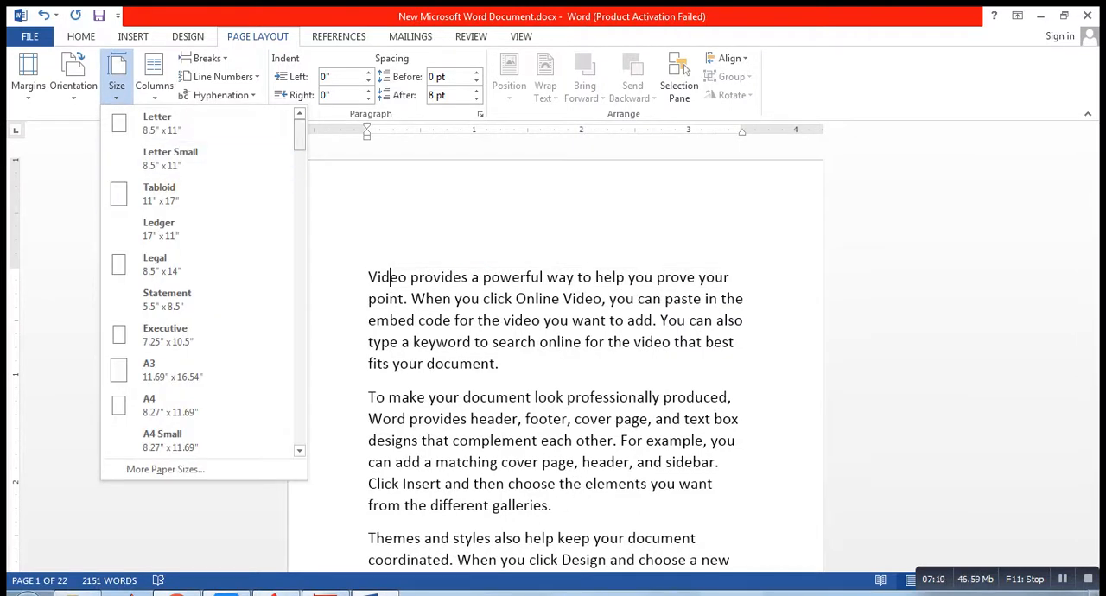
scroll(199, 285, "down", 4)
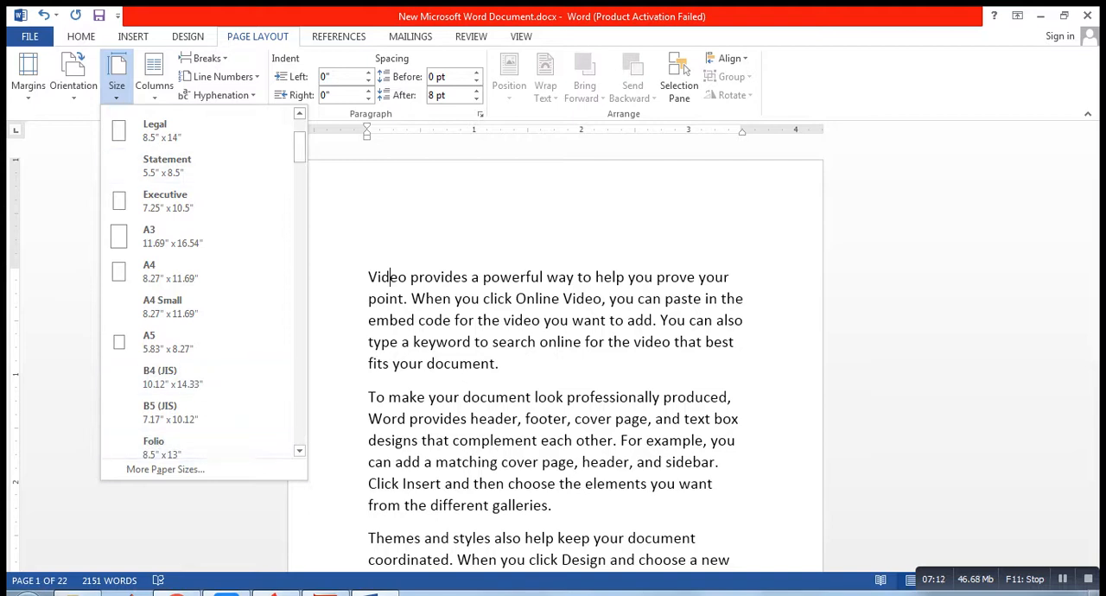
left_click(165, 469)
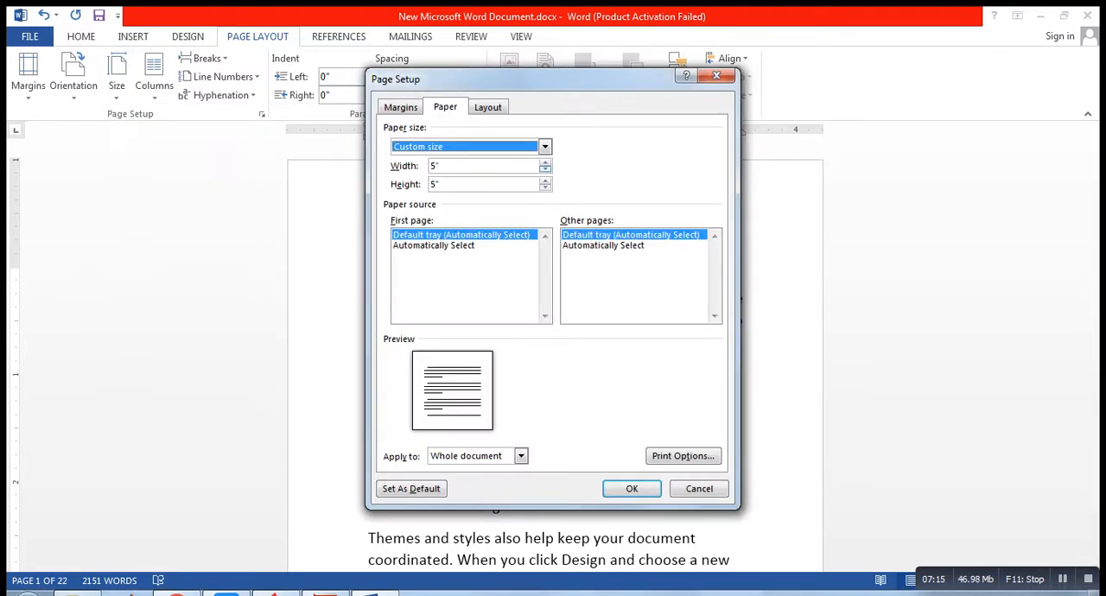
left_click(545, 162)
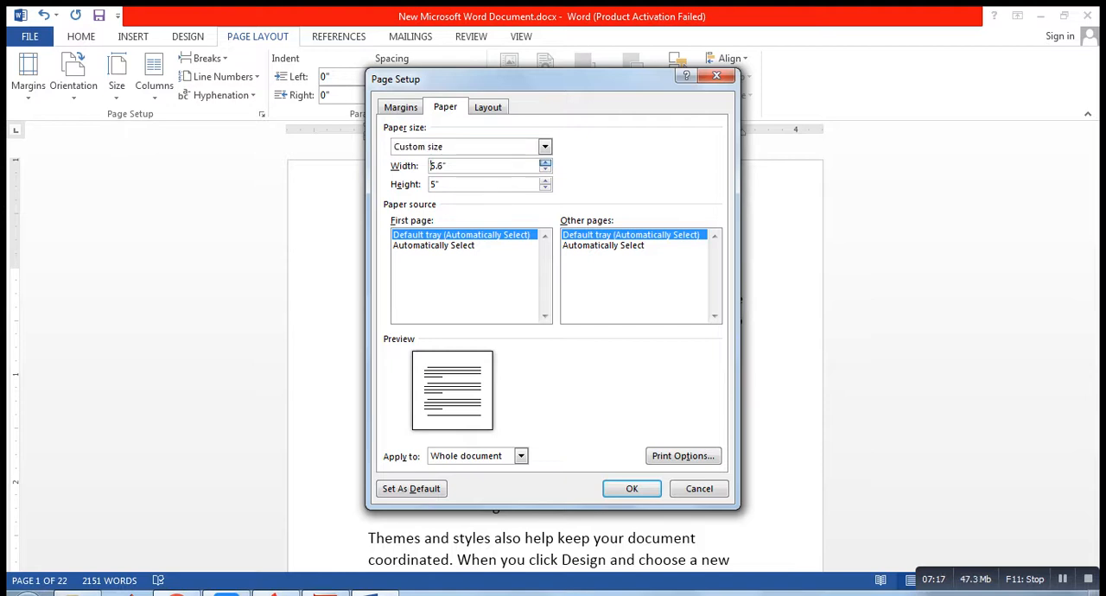
left_click_drag(545, 162, 545, 163)
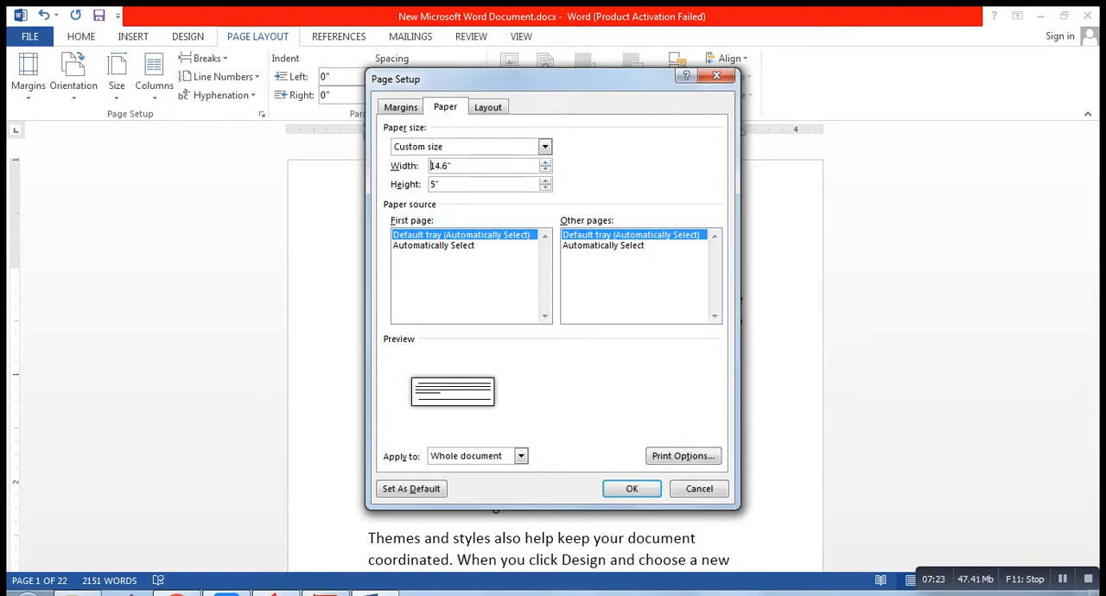
left_click(446, 407)
left_click_drag(545, 187, 545, 188)
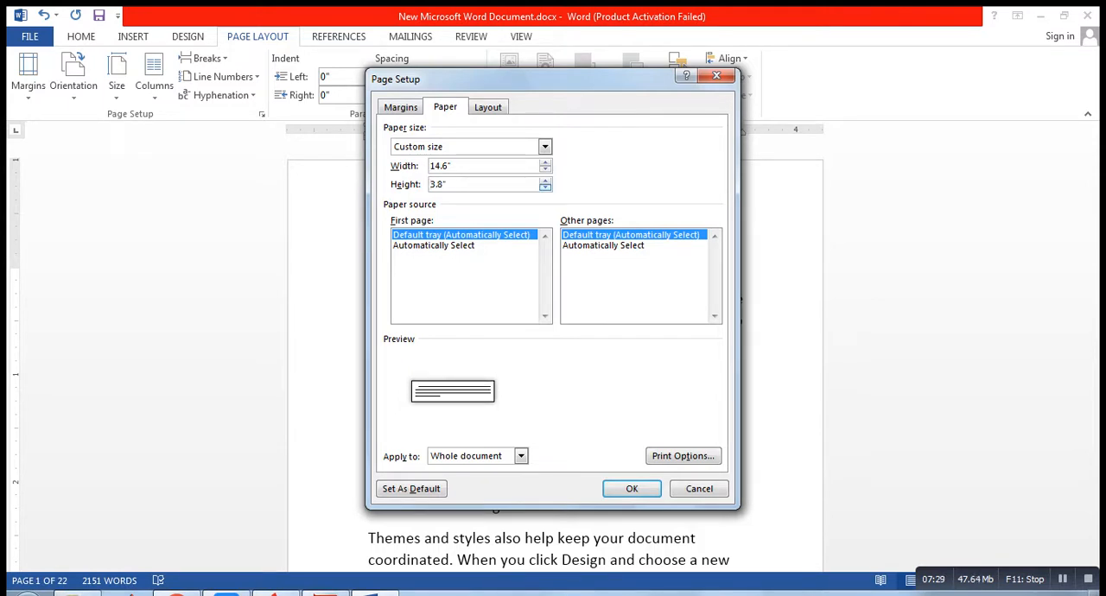
left_click(631, 488)
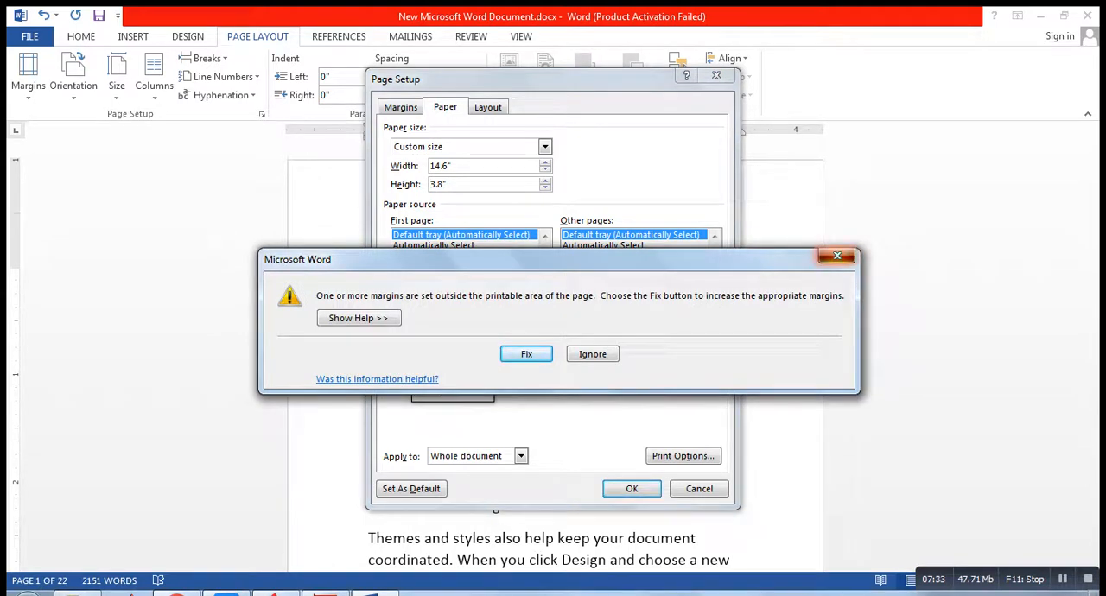
left_click(836, 256)
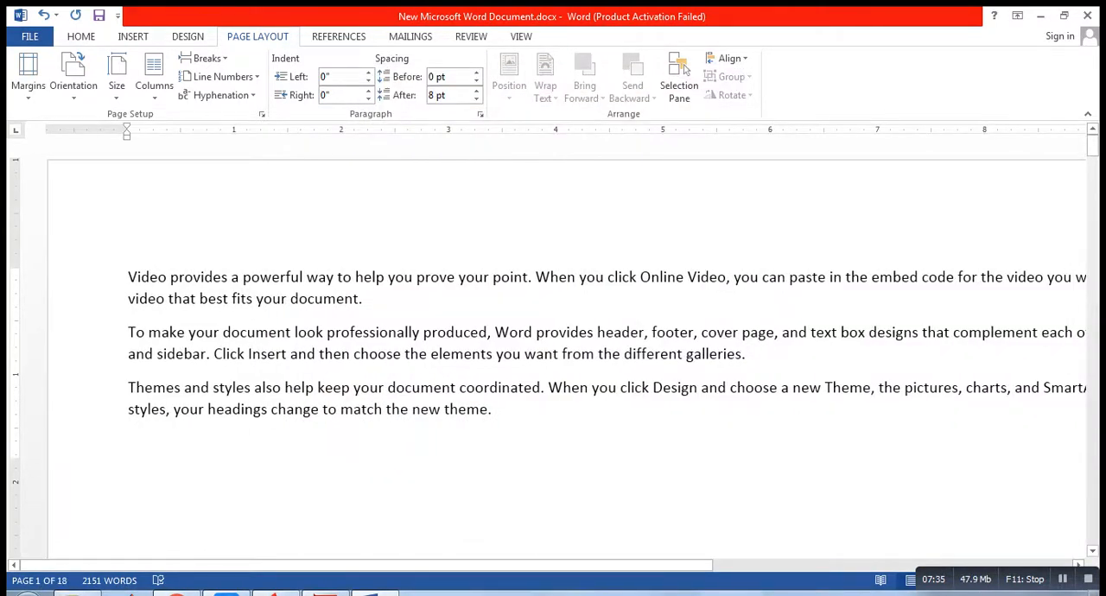
Step: Zoom out to 40% and view the wide pages side by side in the full-screen window
left_click(1064, 15)
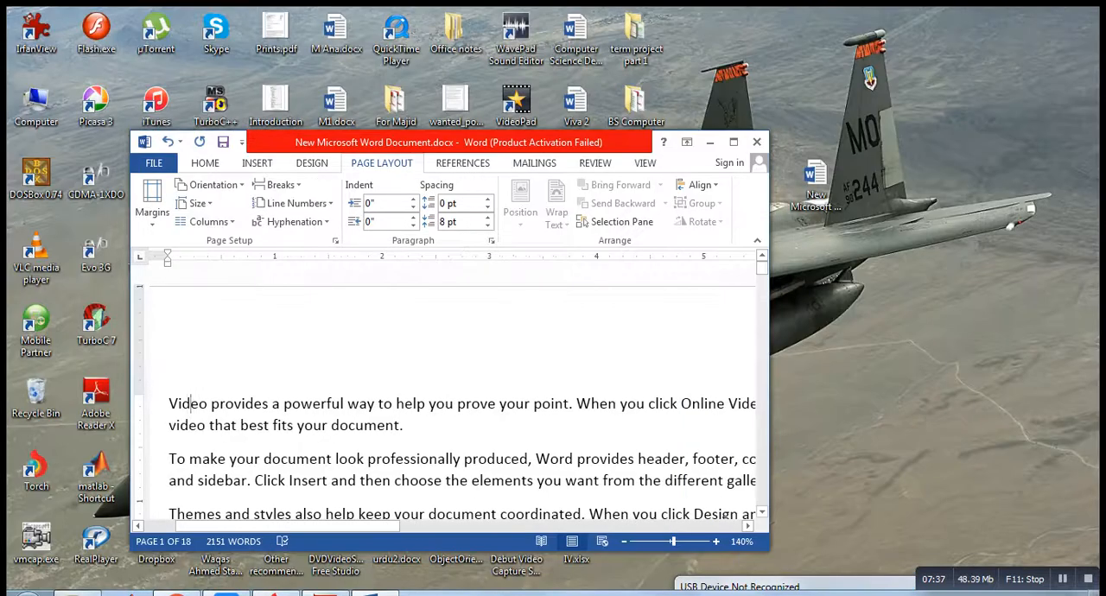
scroll(451, 388, "down", 8)
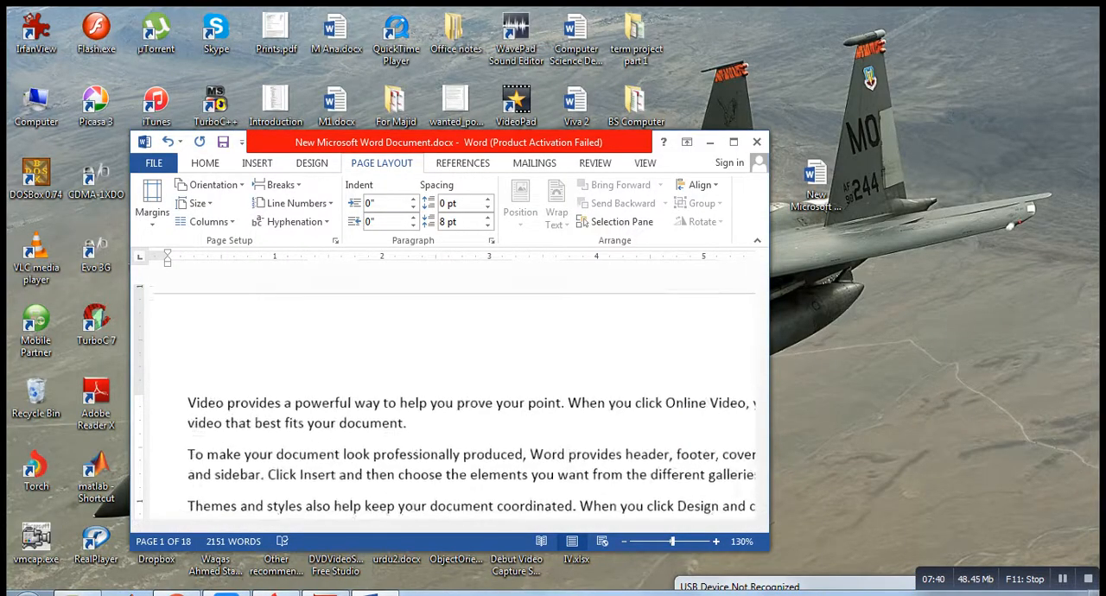
scroll(451, 389, "down", 2)
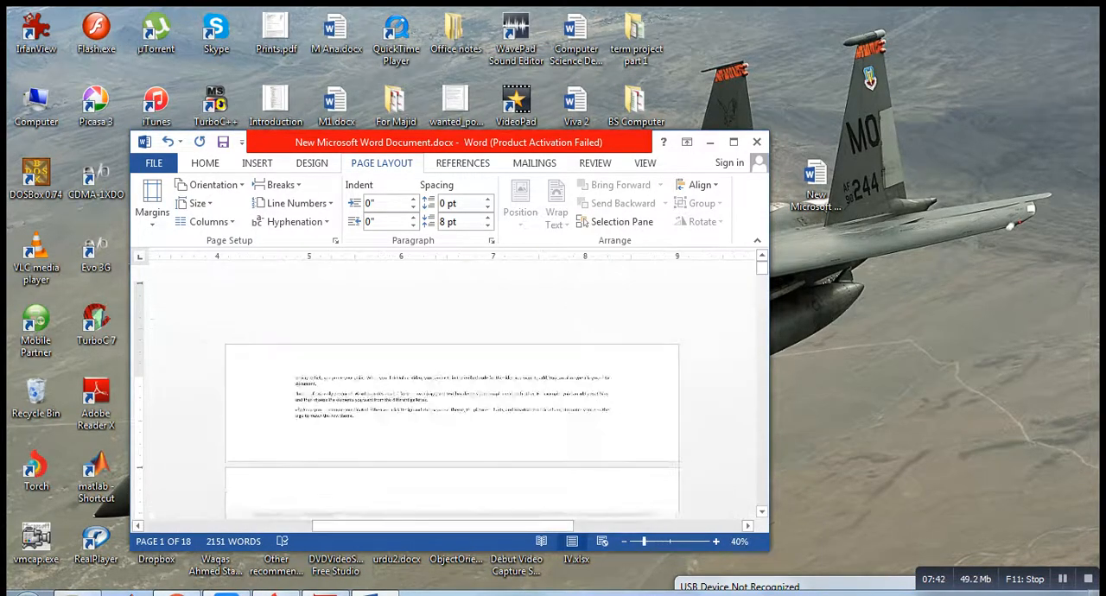
left_click(733, 142)
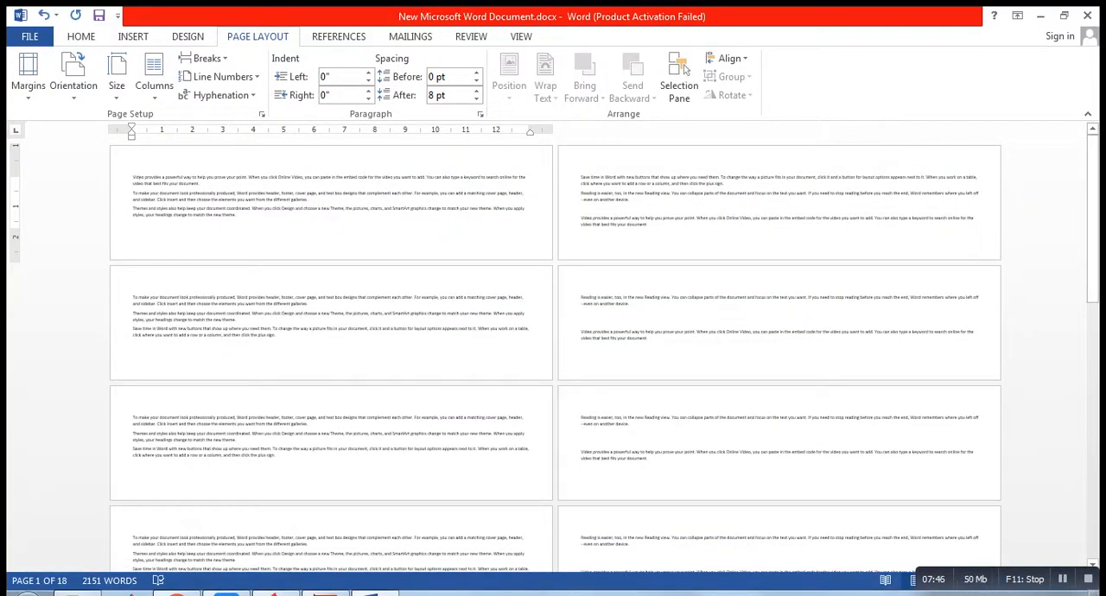
key("ctrl")
key("ctrl")
key("ctrl")
key("ctrl")
key("ctrl")
Step: Select all the text on the first page and apply the Executive (7.25" x 10.5") paper size
left_click_drag(133, 178, 520, 217)
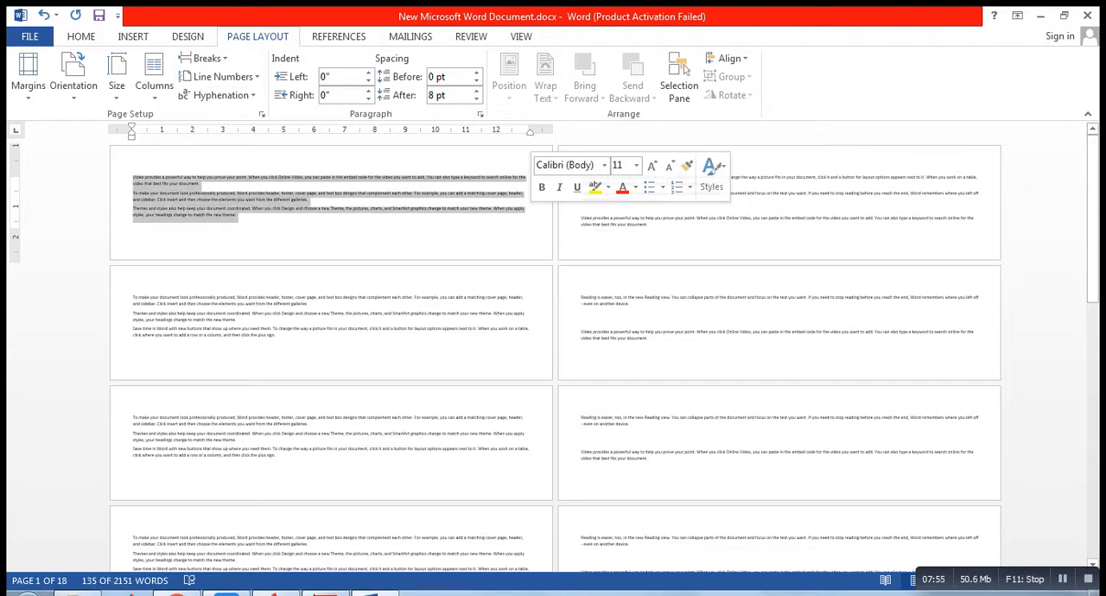
left_click(309, 200)
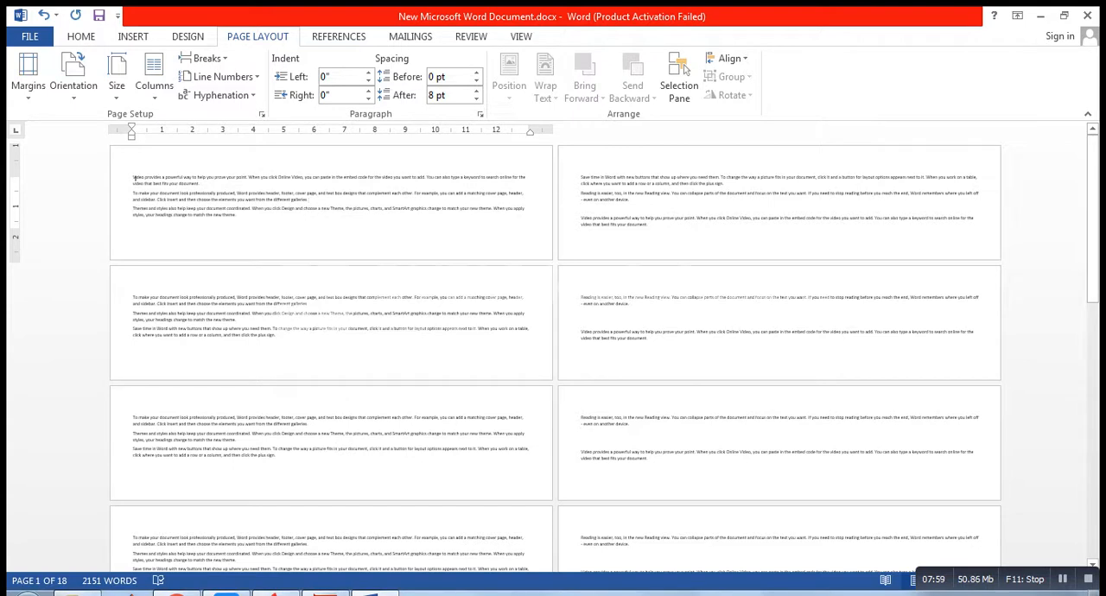
left_click_drag(134, 177, 238, 216)
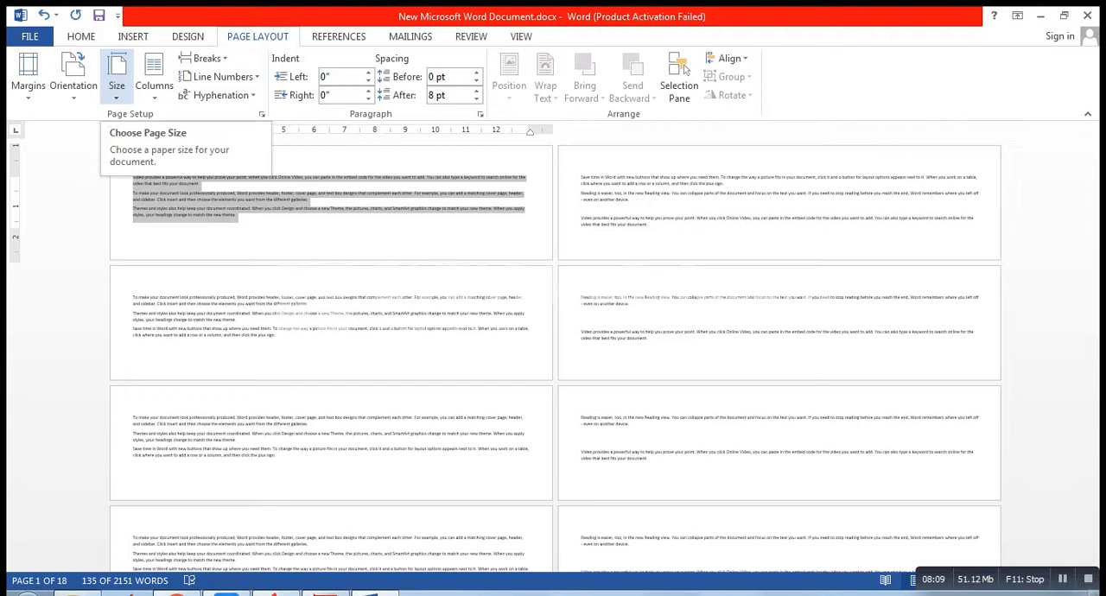
left_click(116, 86)
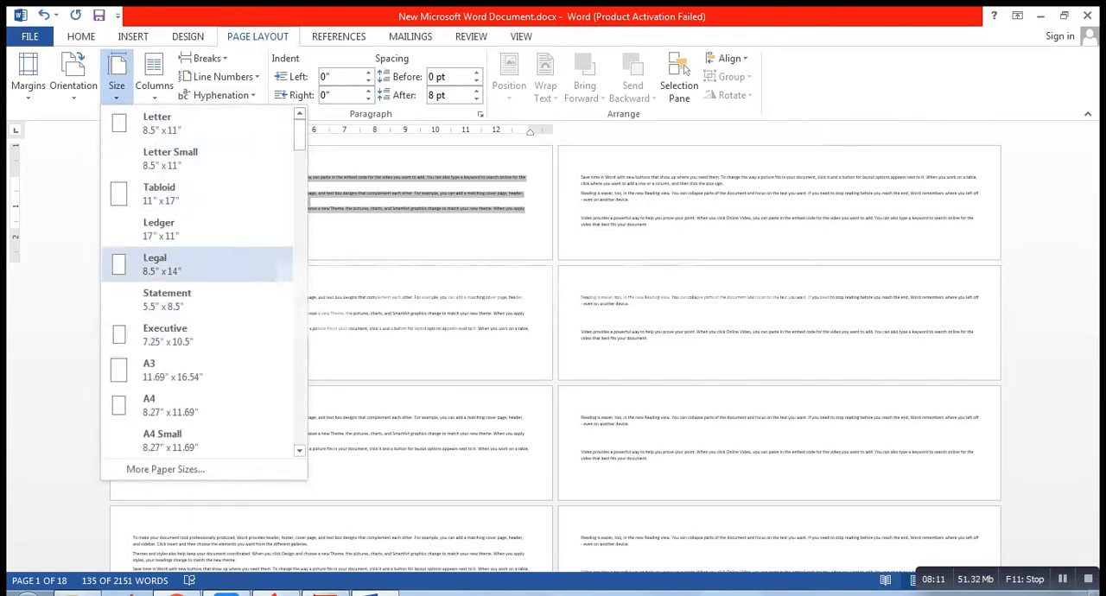
left_click(164, 333)
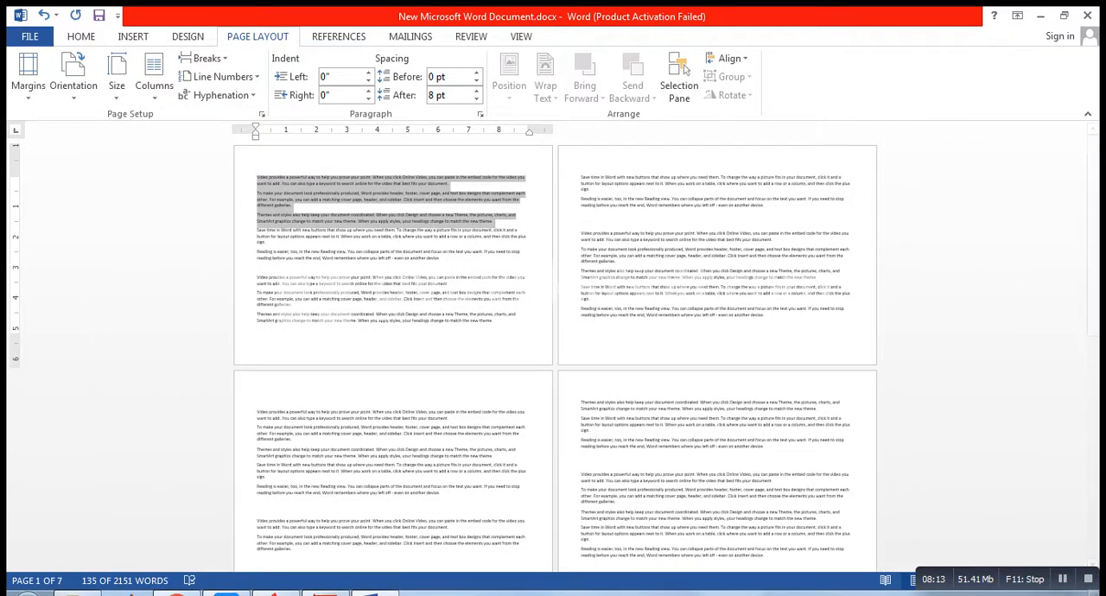
Step: Change the paper size to Quarto (8.46" x 10.83") with the first three paragraphs still selected
left_click(116, 86)
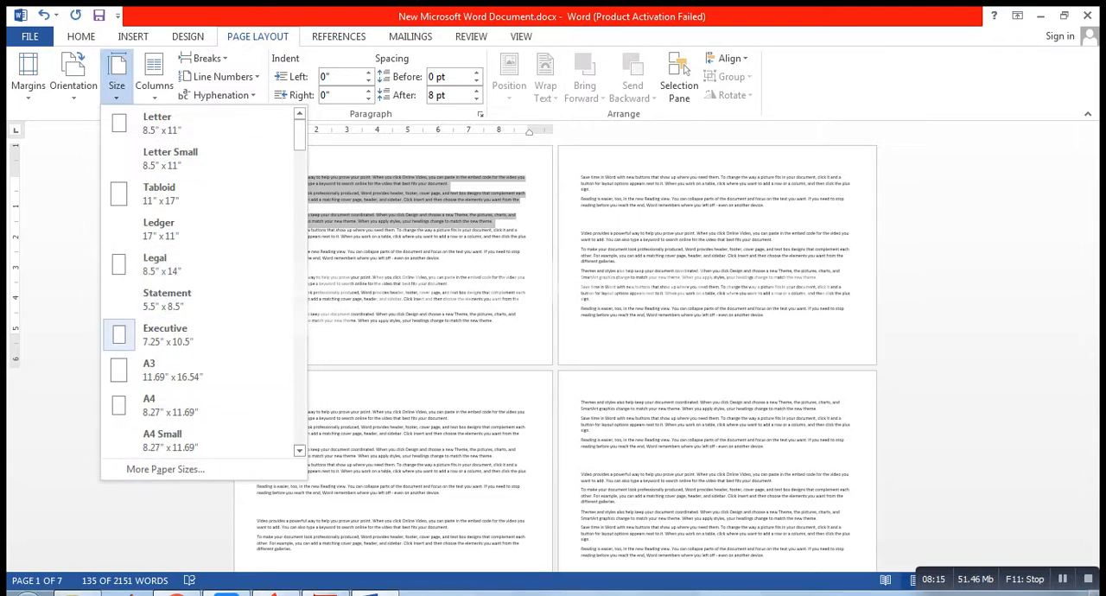
scroll(197, 404, "down", 6)
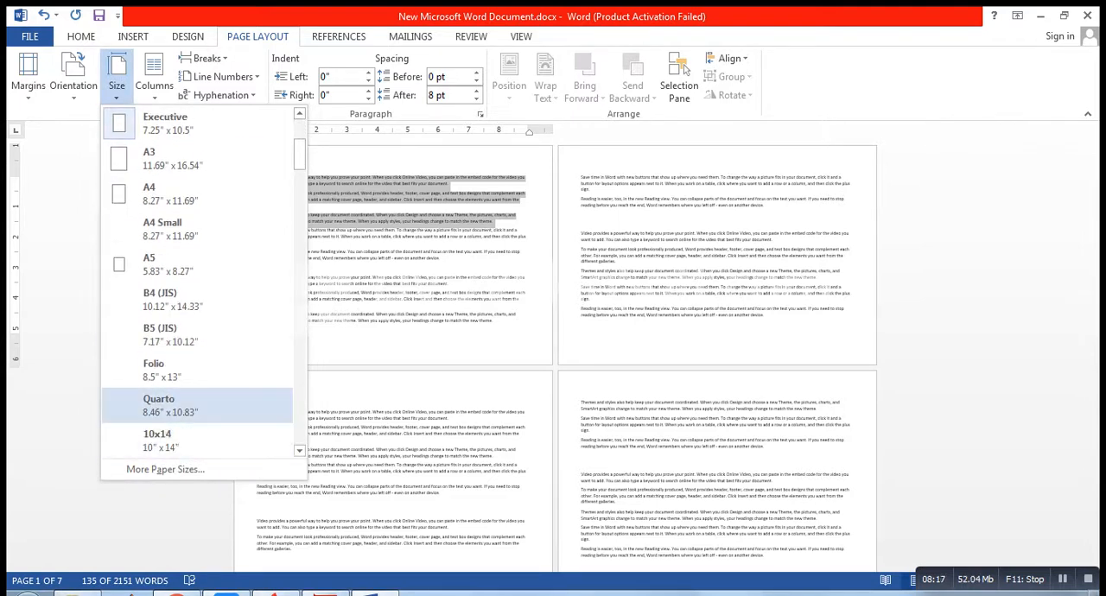
left_click(197, 404)
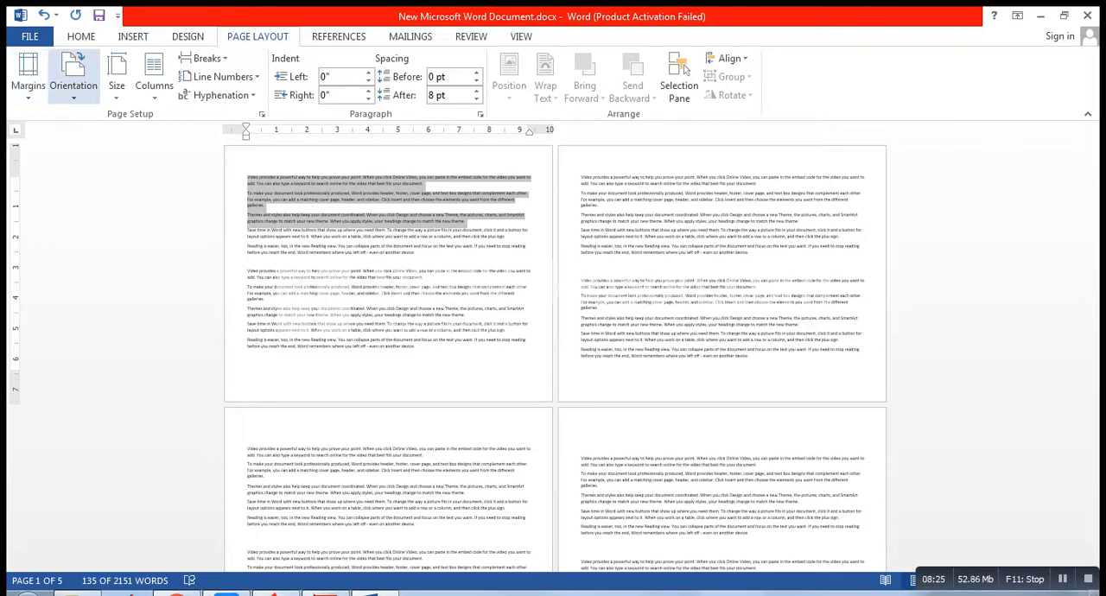
key("ctrl")
key("ctrl")
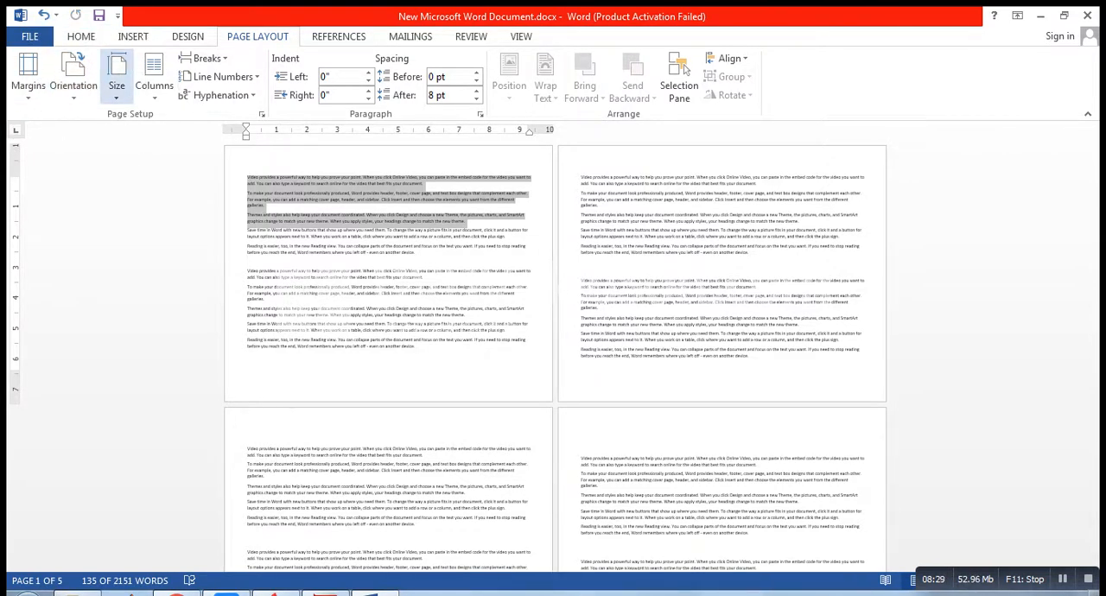
key("ctrl")
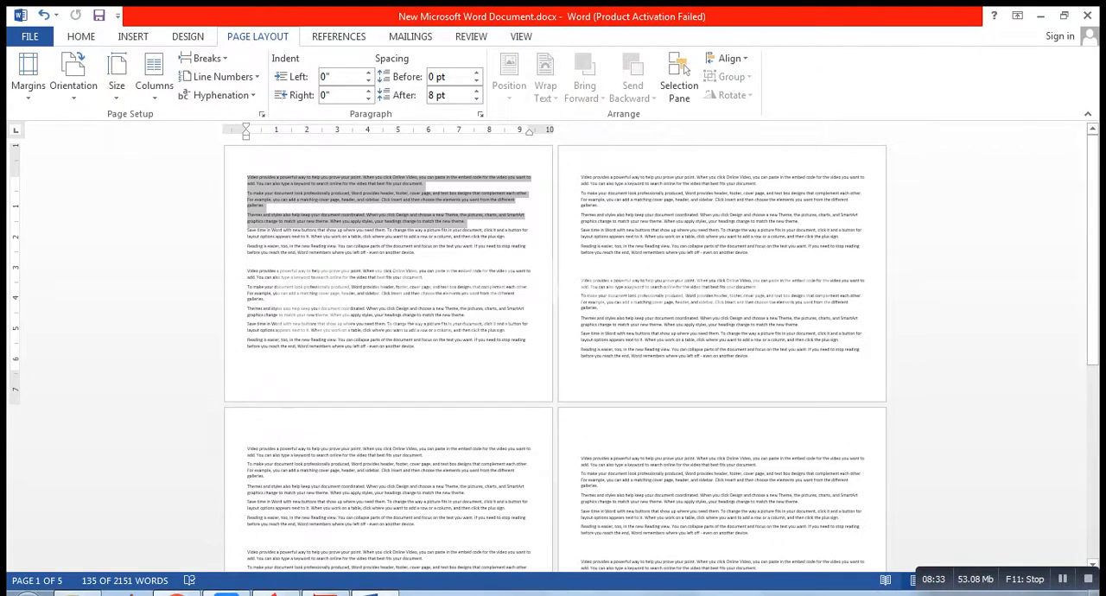
key("ctrl")
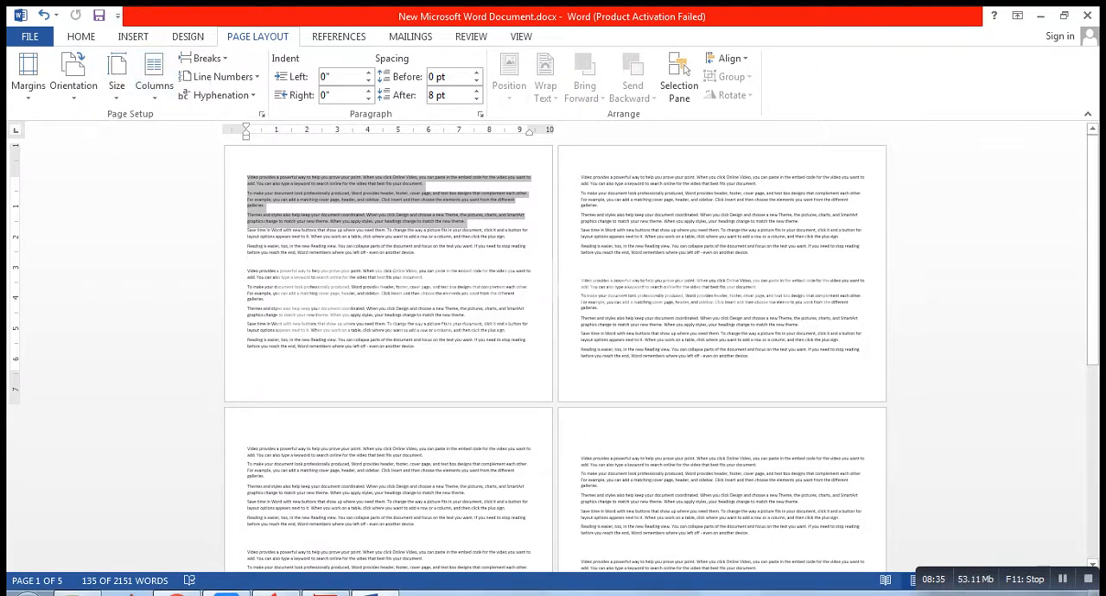